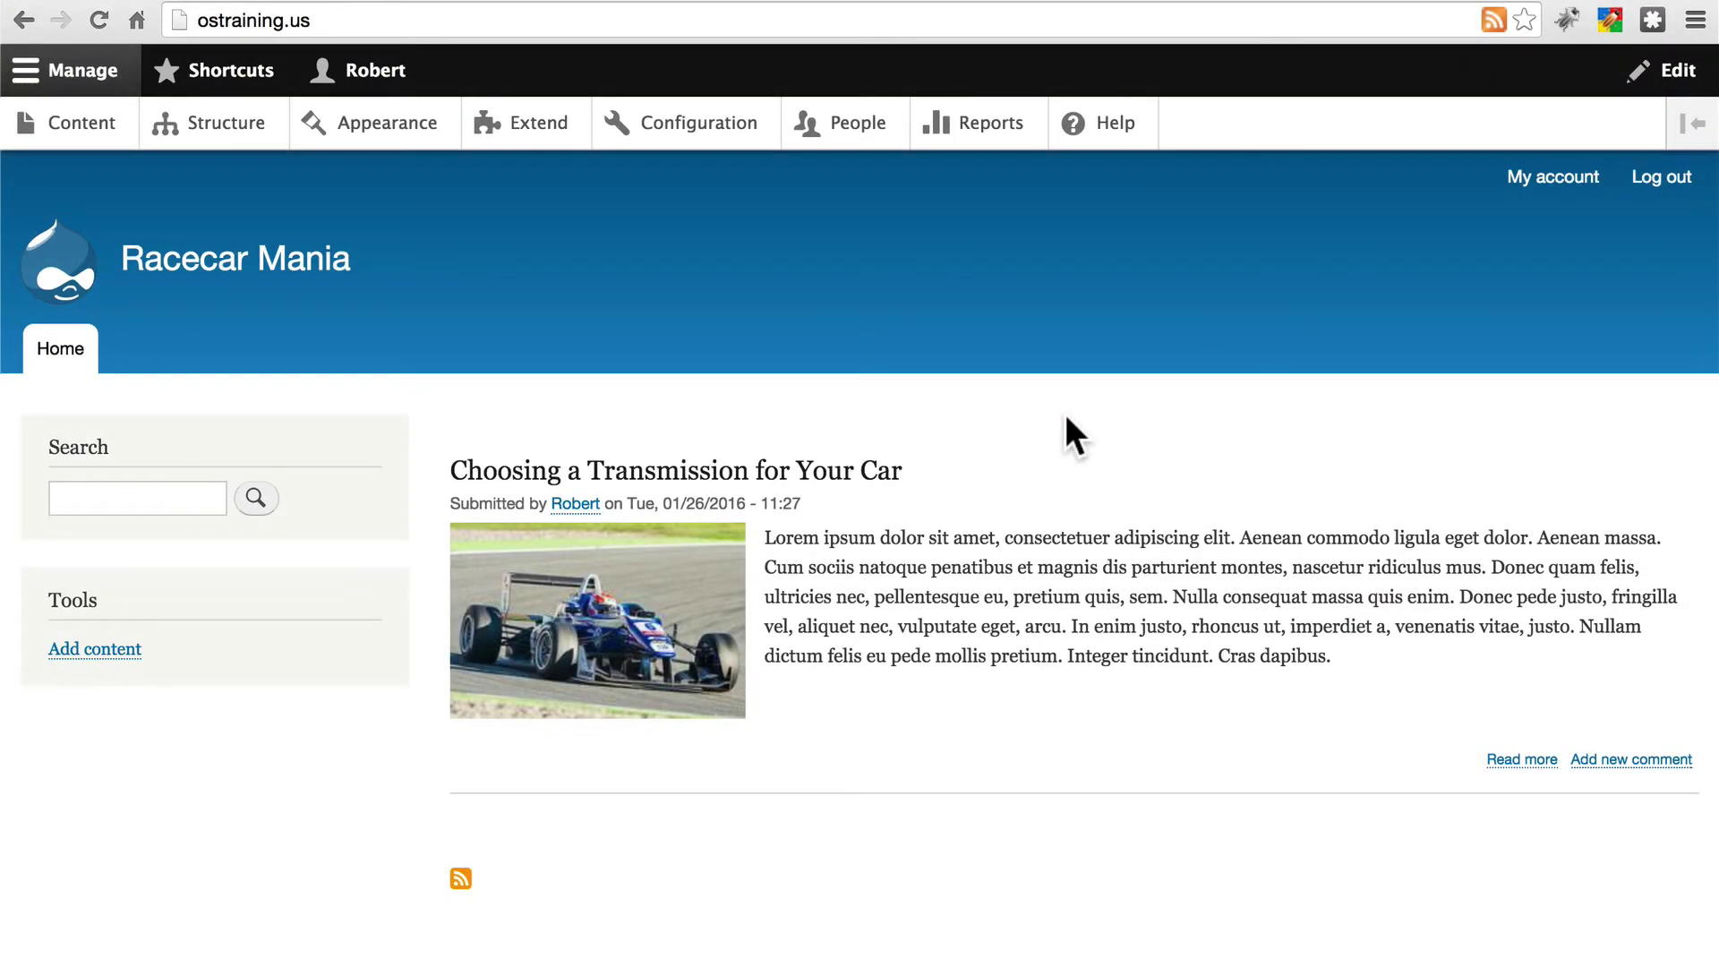
Step: Open the Configuration admin page and scroll down to the Development section
click(679, 126)
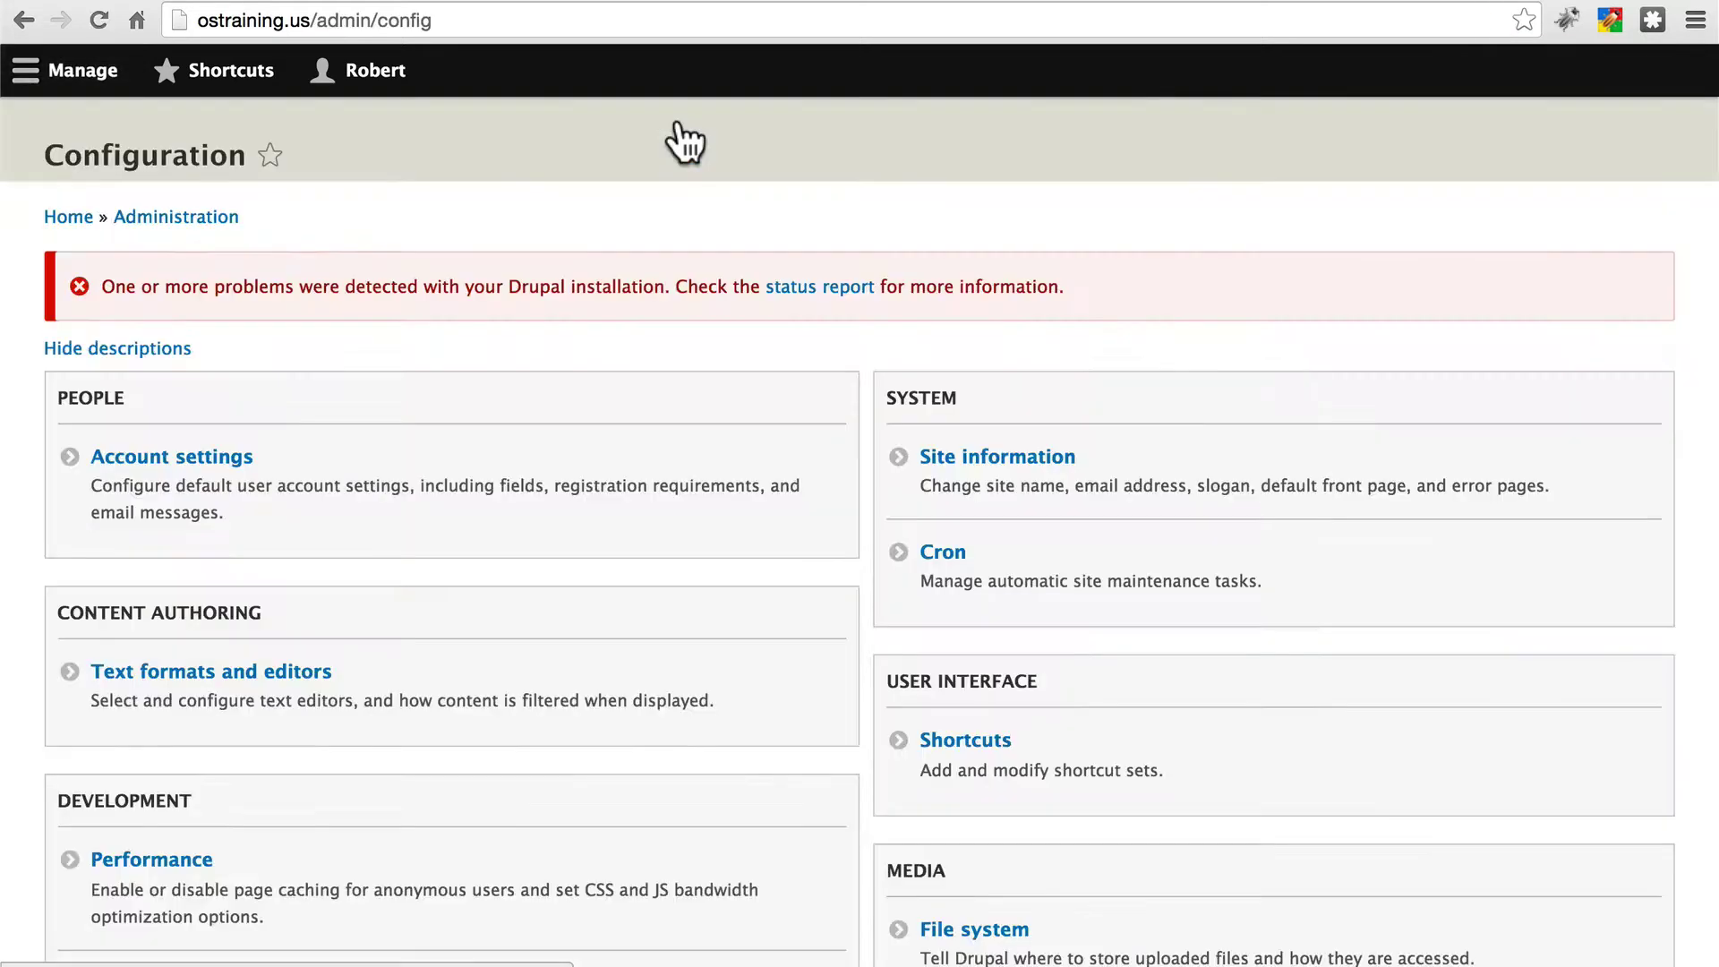
scroll(501, 533, down, 5)
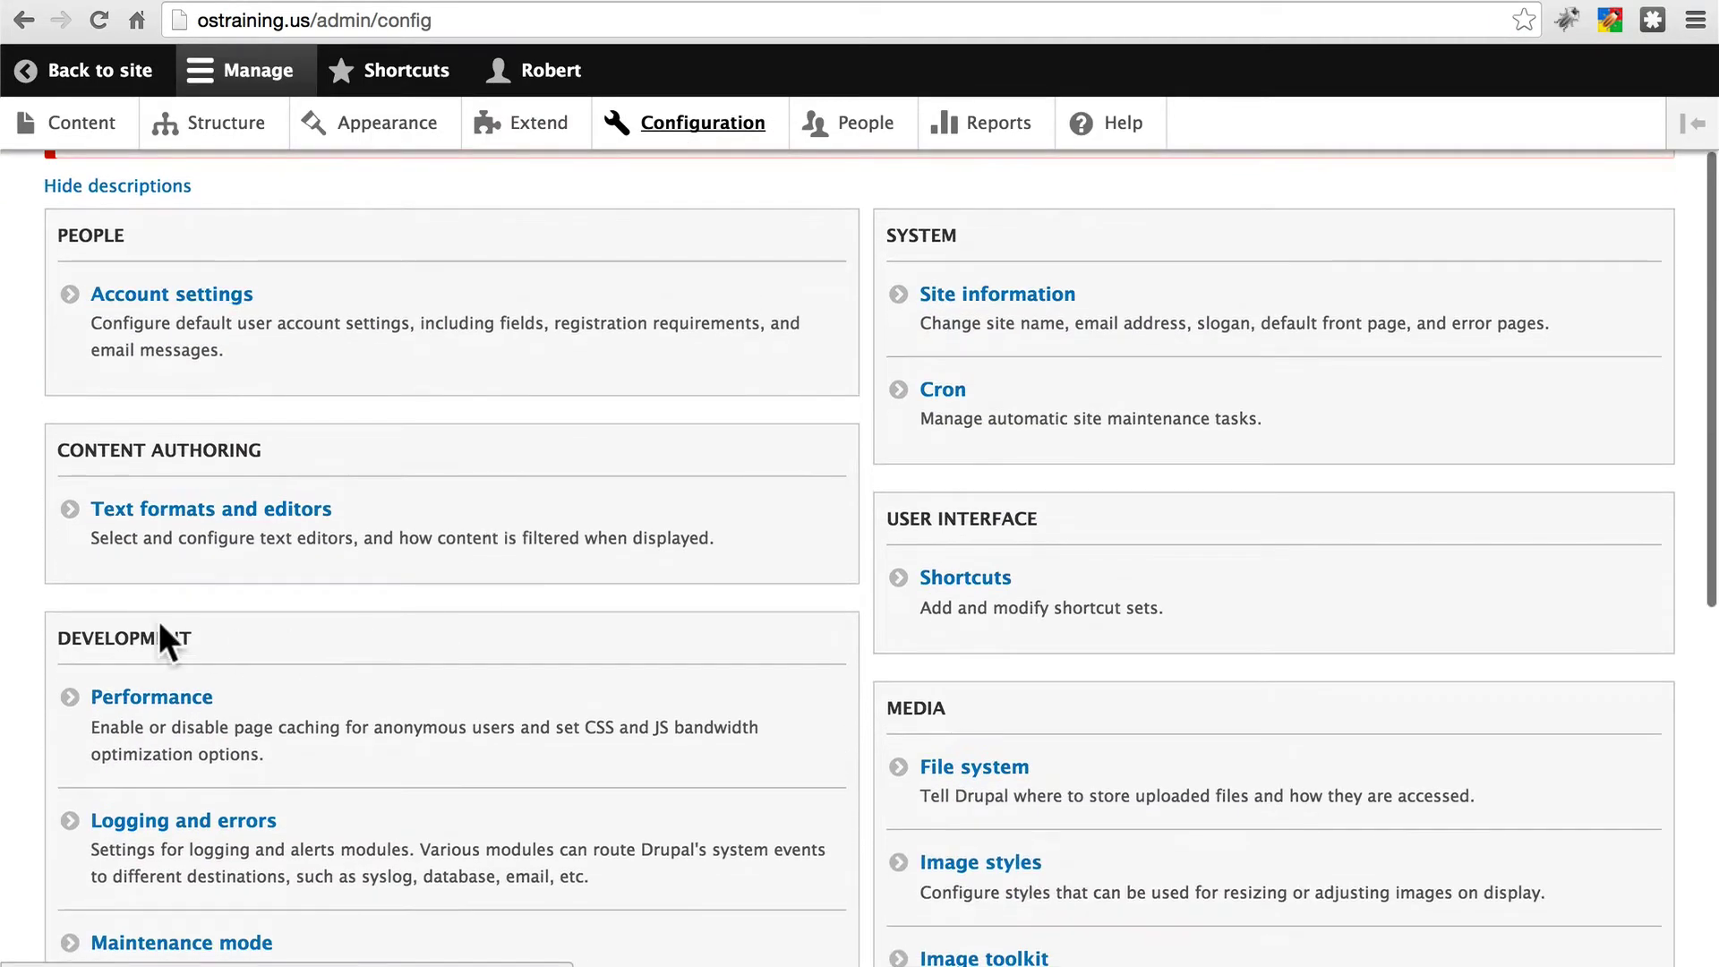
Step: Set the Performance page's cache maximum age to <no caching>, then switch to the Preview hosting diagram
click(175, 701)
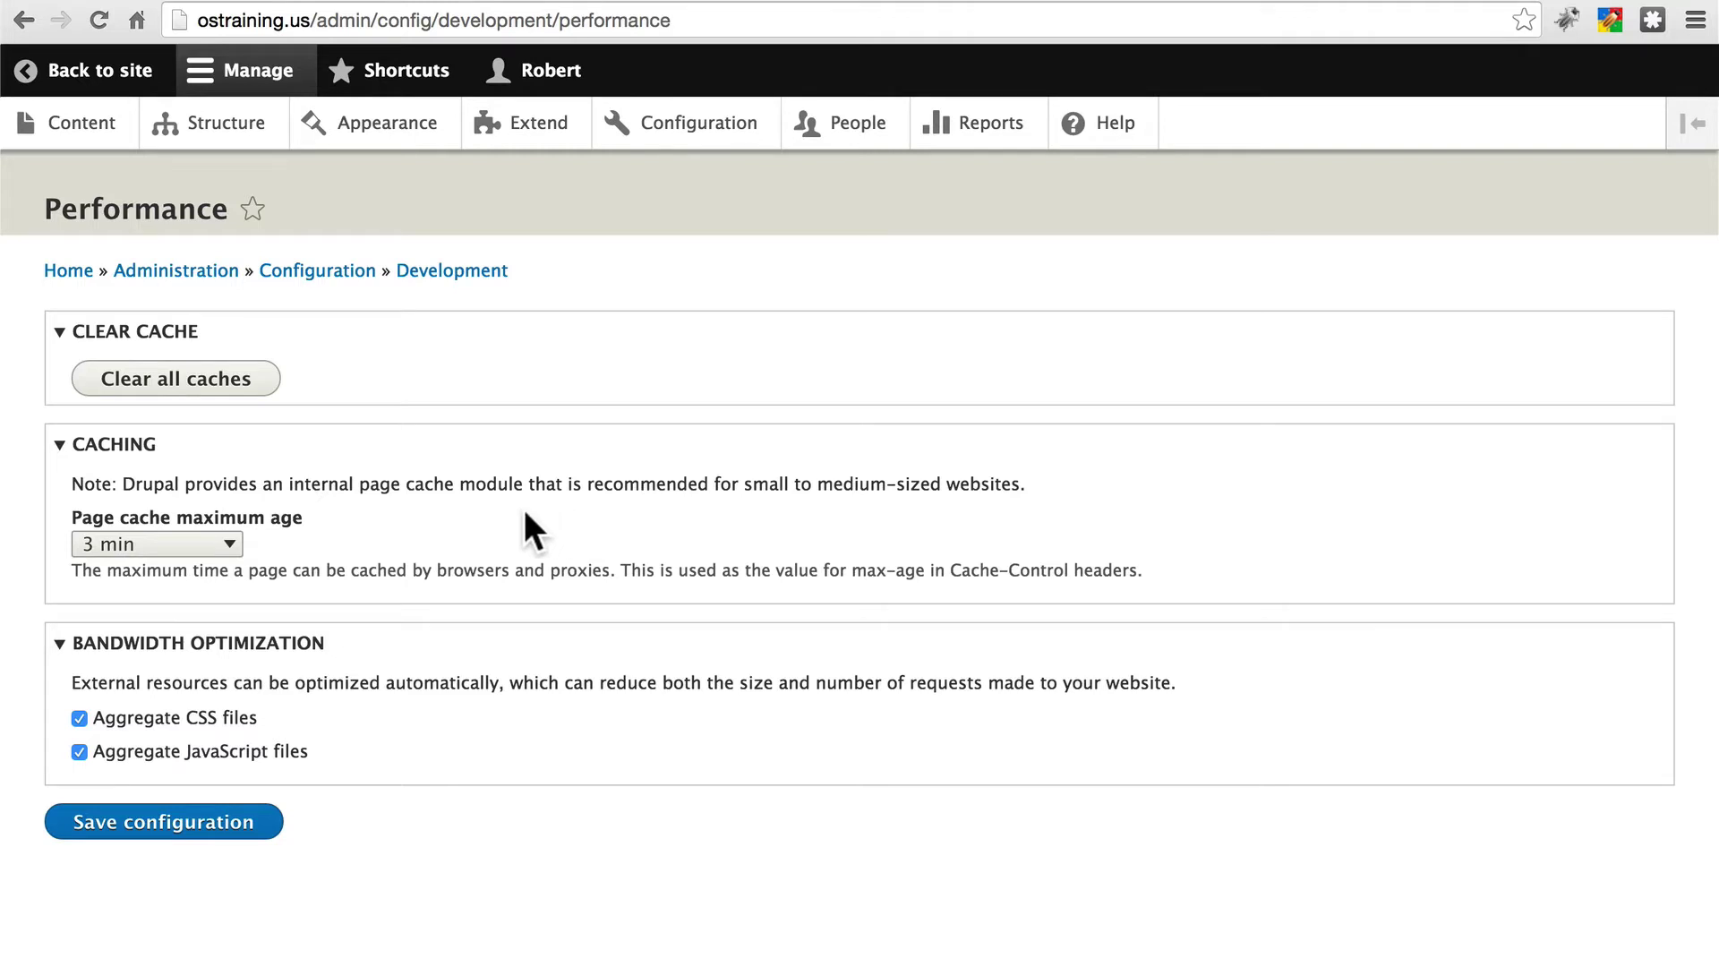
click(229, 539)
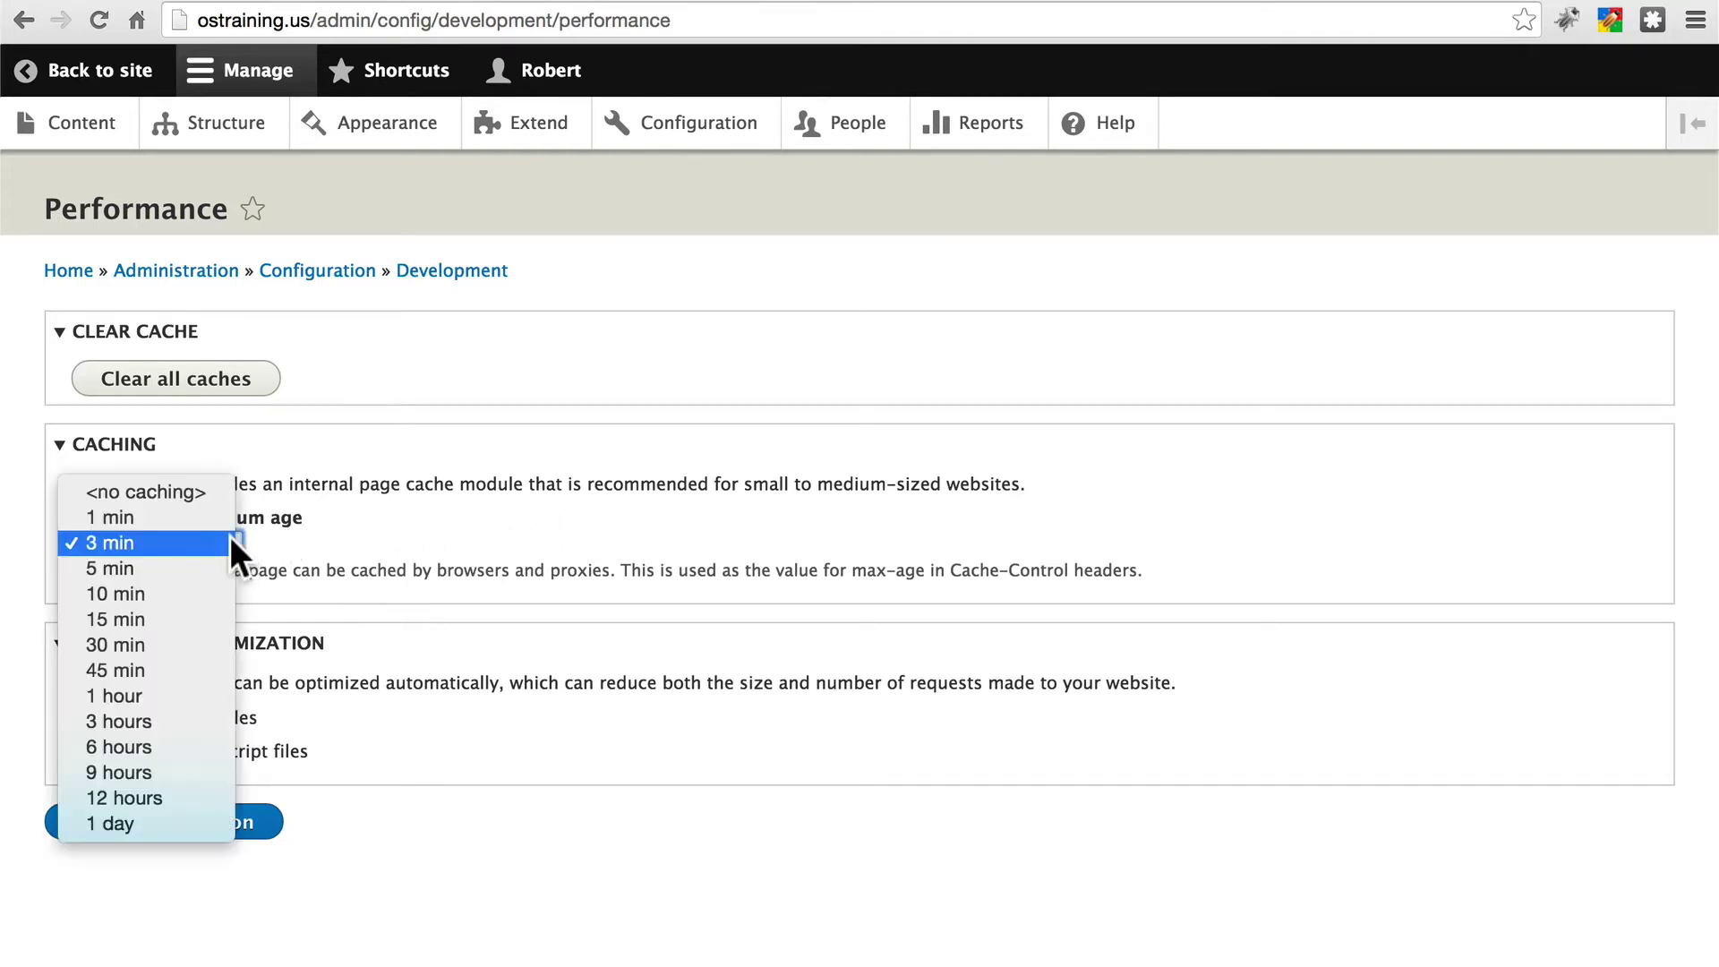
click(196, 488)
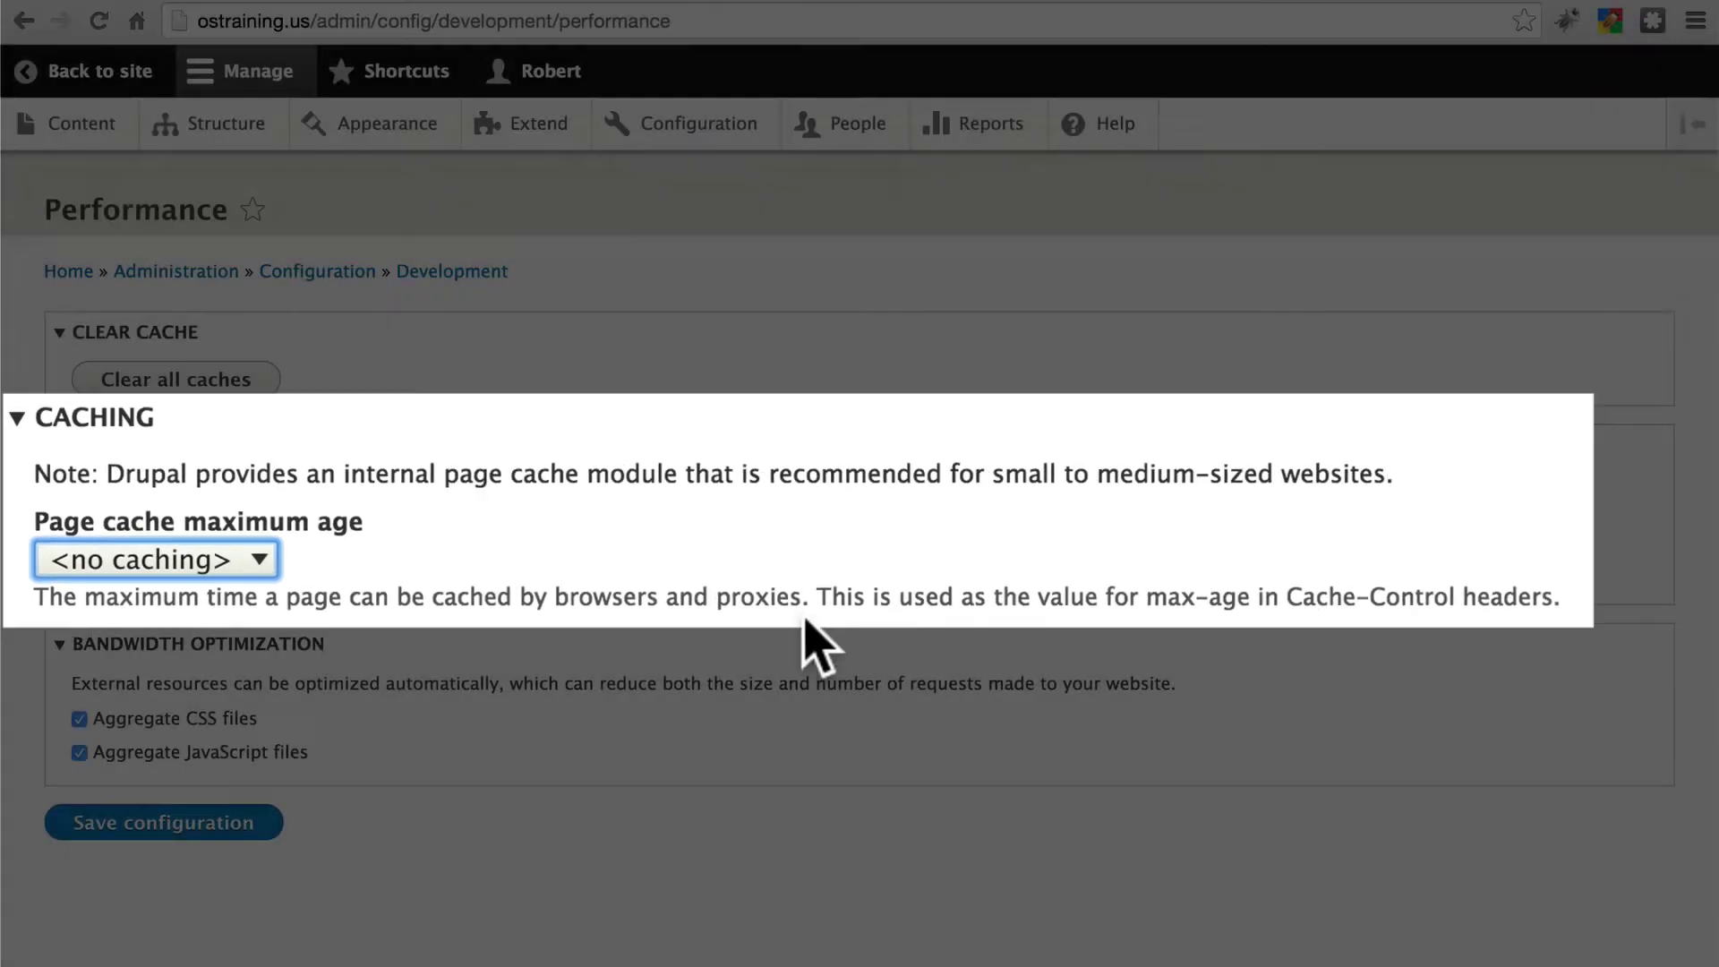
key(super+Tab)
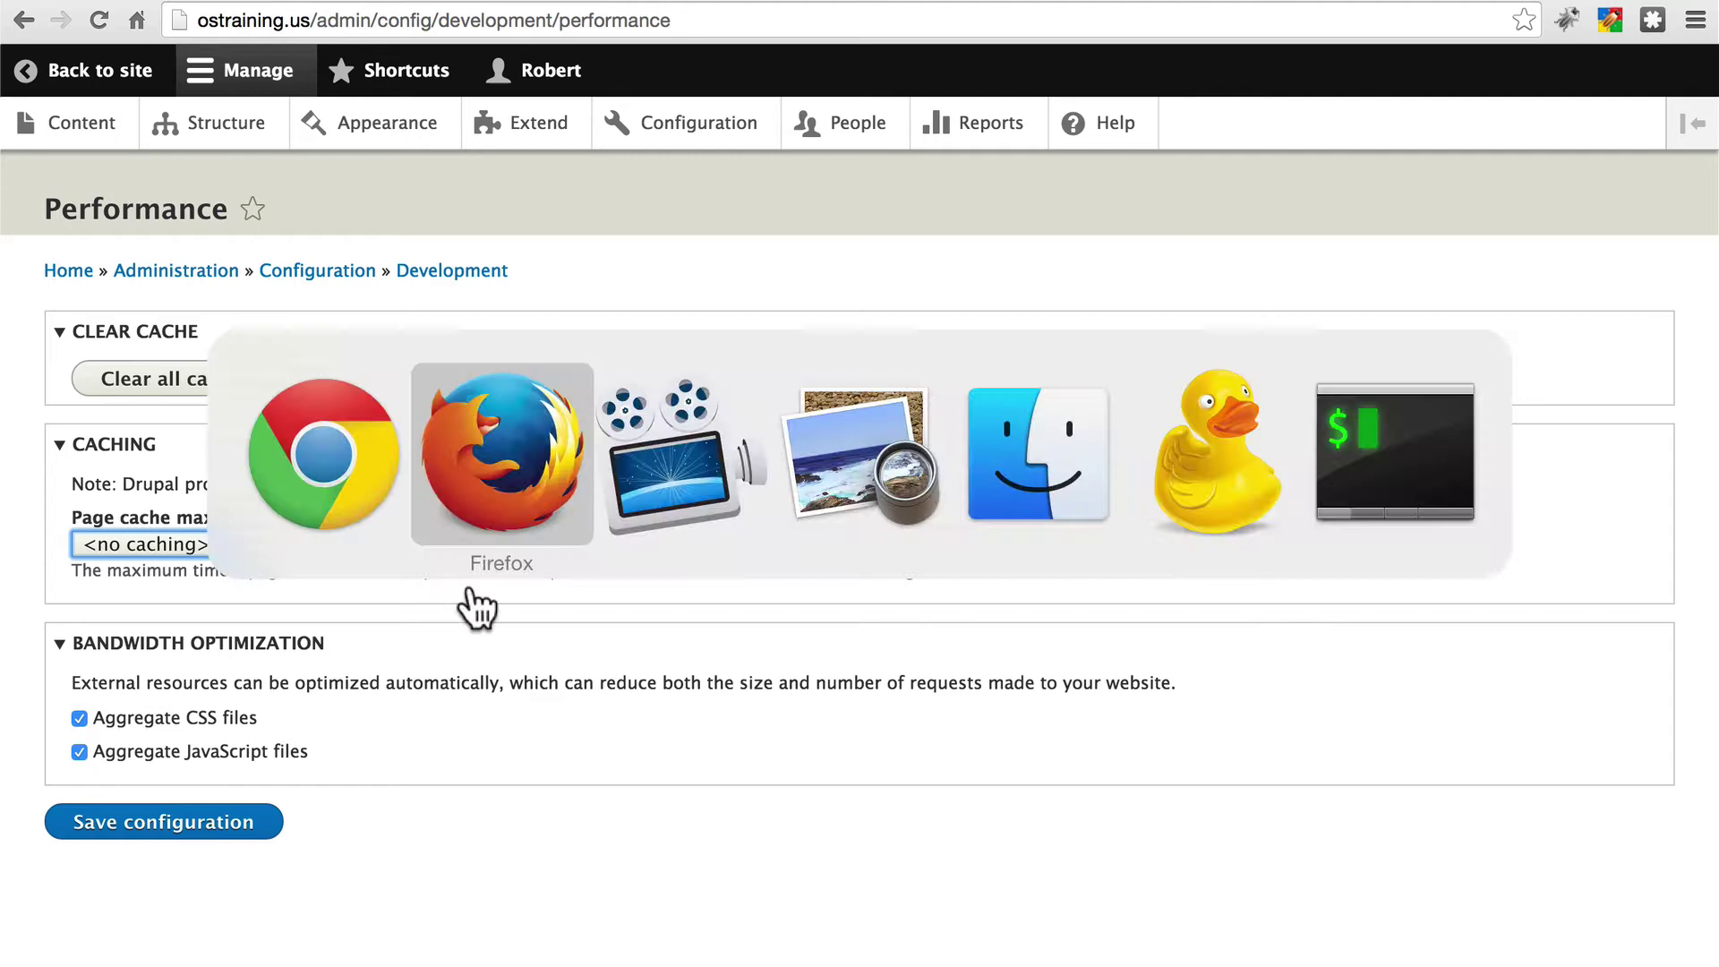
key(super+Tab)
key(super+Tab)
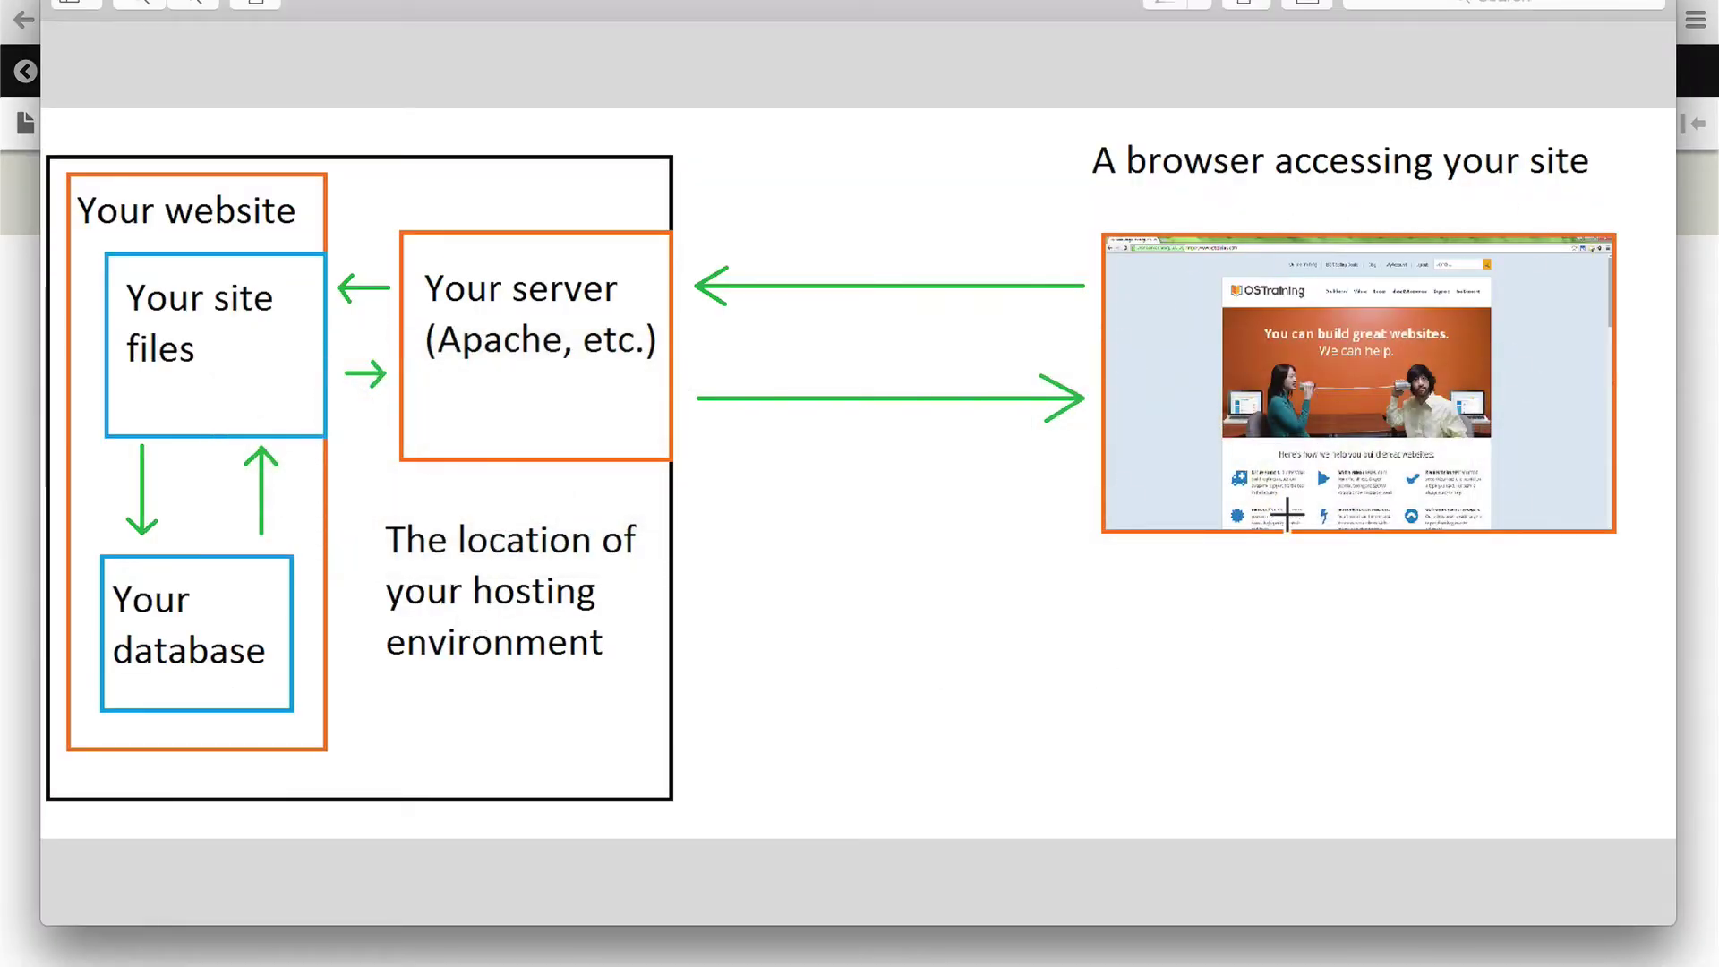
Step: Return to the Performance page and set the page cache maximum age to 3 min
key(super+Tab)
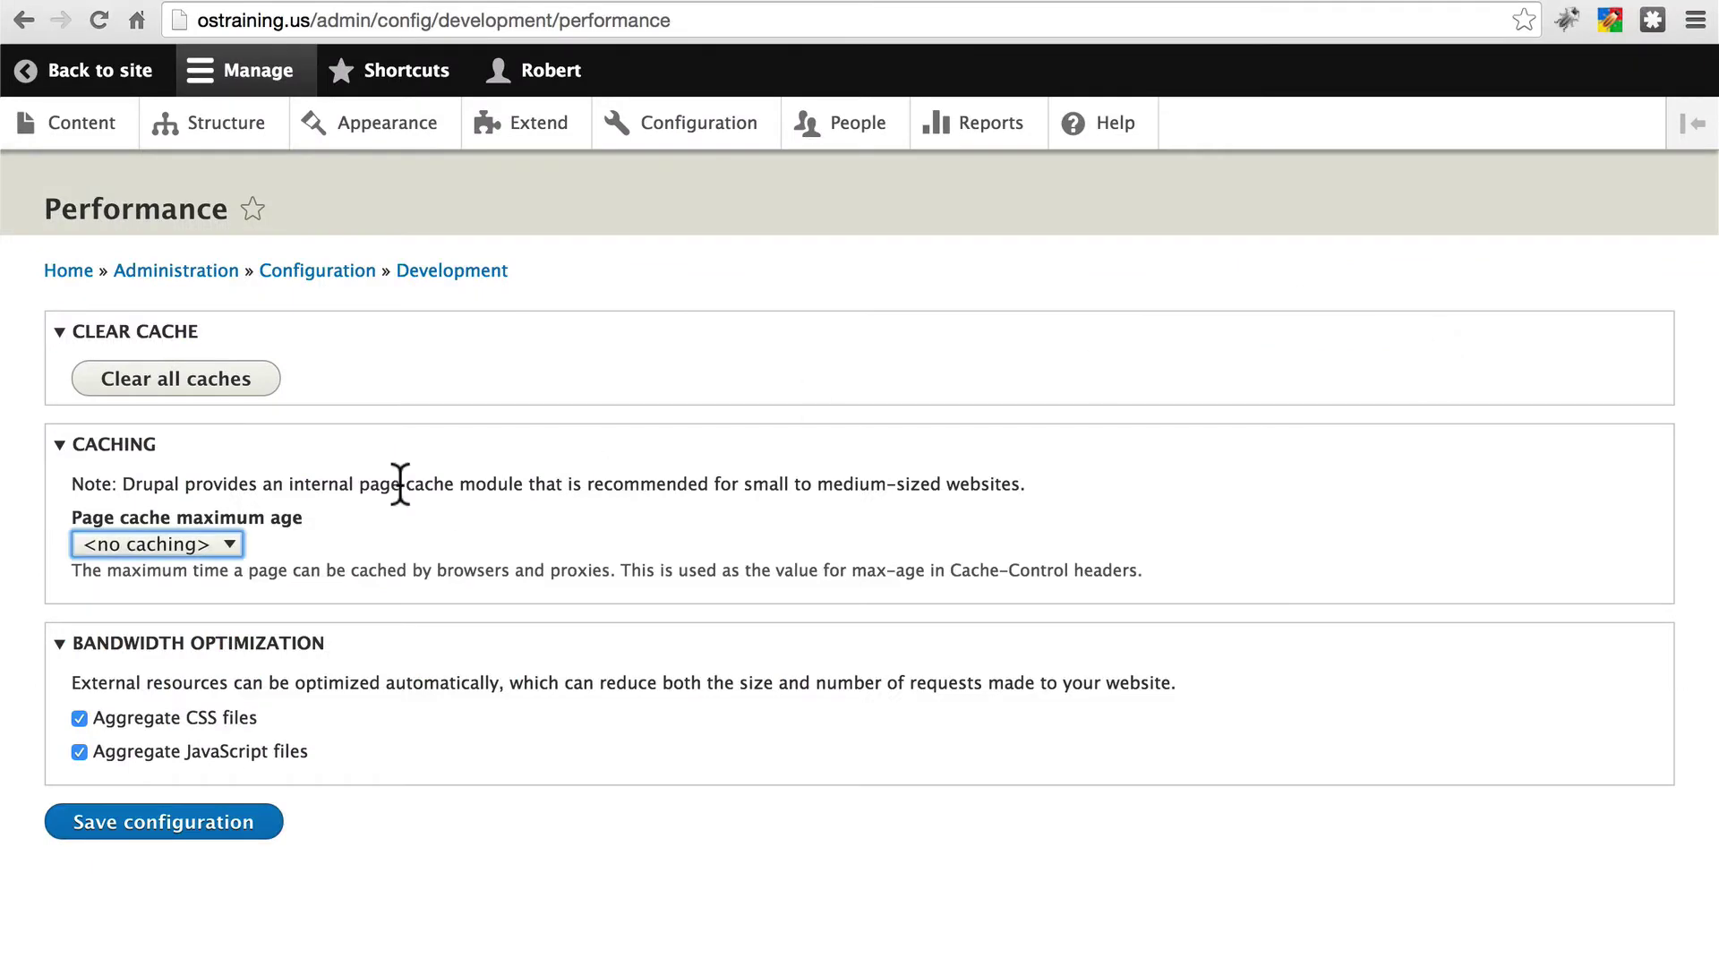
click(222, 544)
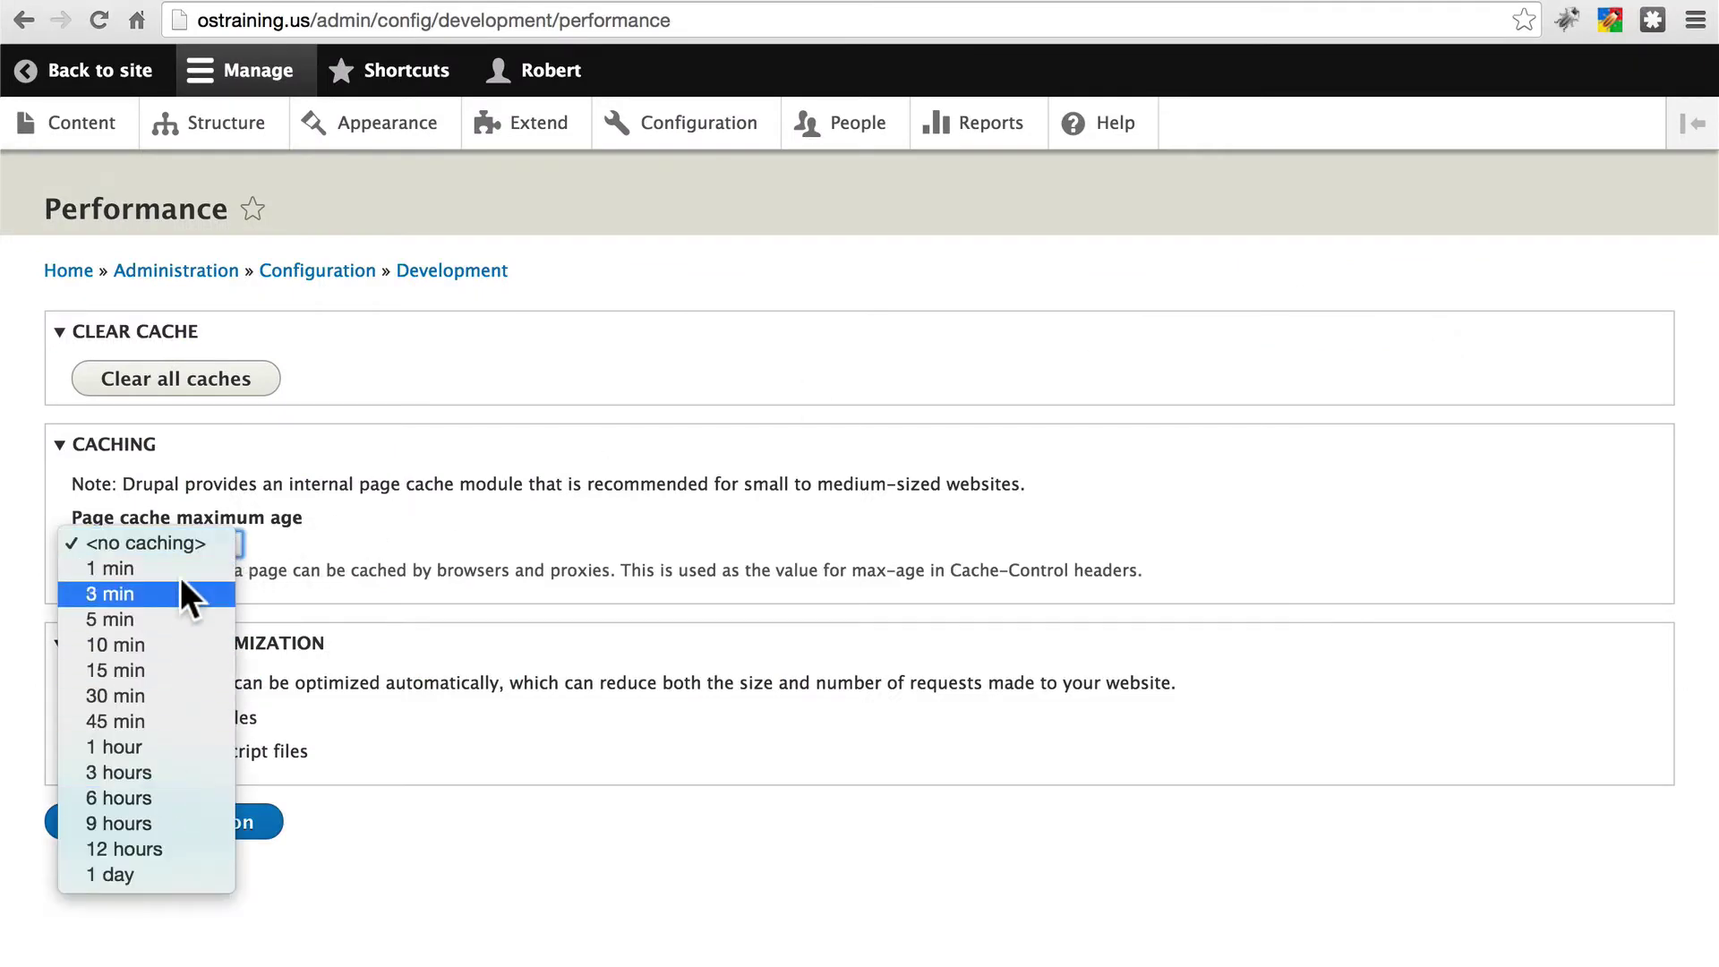
click(165, 595)
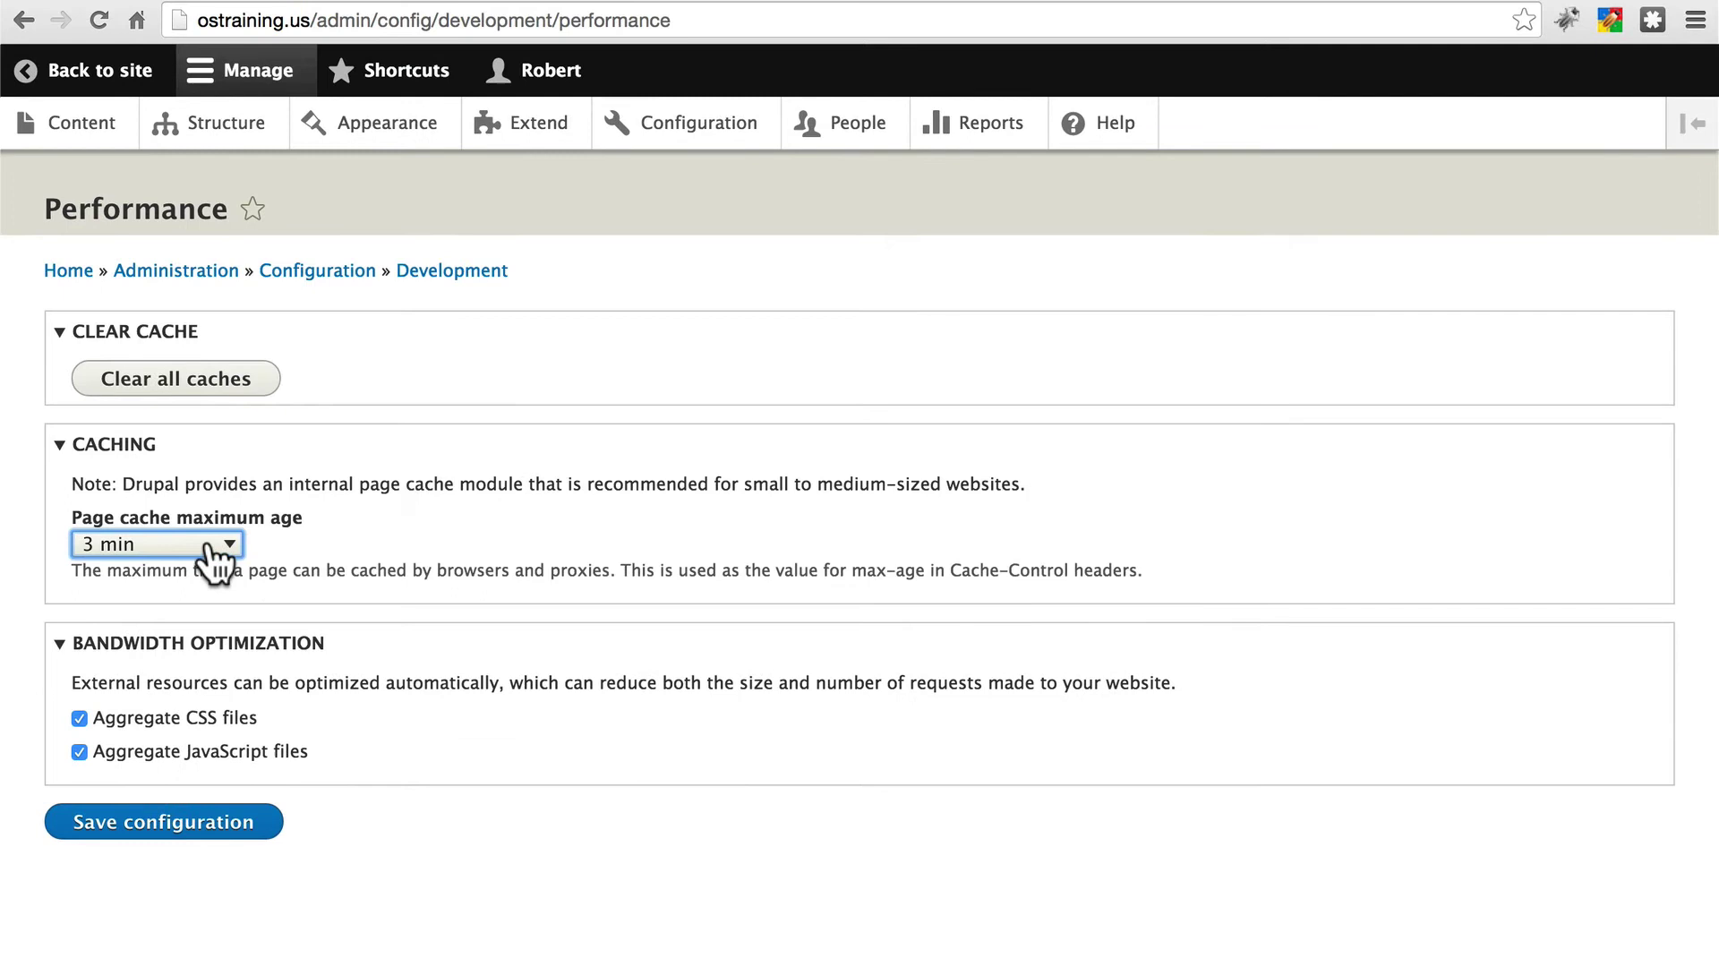
Step: Change the page cache maximum age to 1 min, then switch to the Preview hosting diagram
click(210, 546)
click(211, 546)
click(209, 542)
click(175, 519)
key(super+Tab)
key(super+Tab)
key(super+shift+Tab)
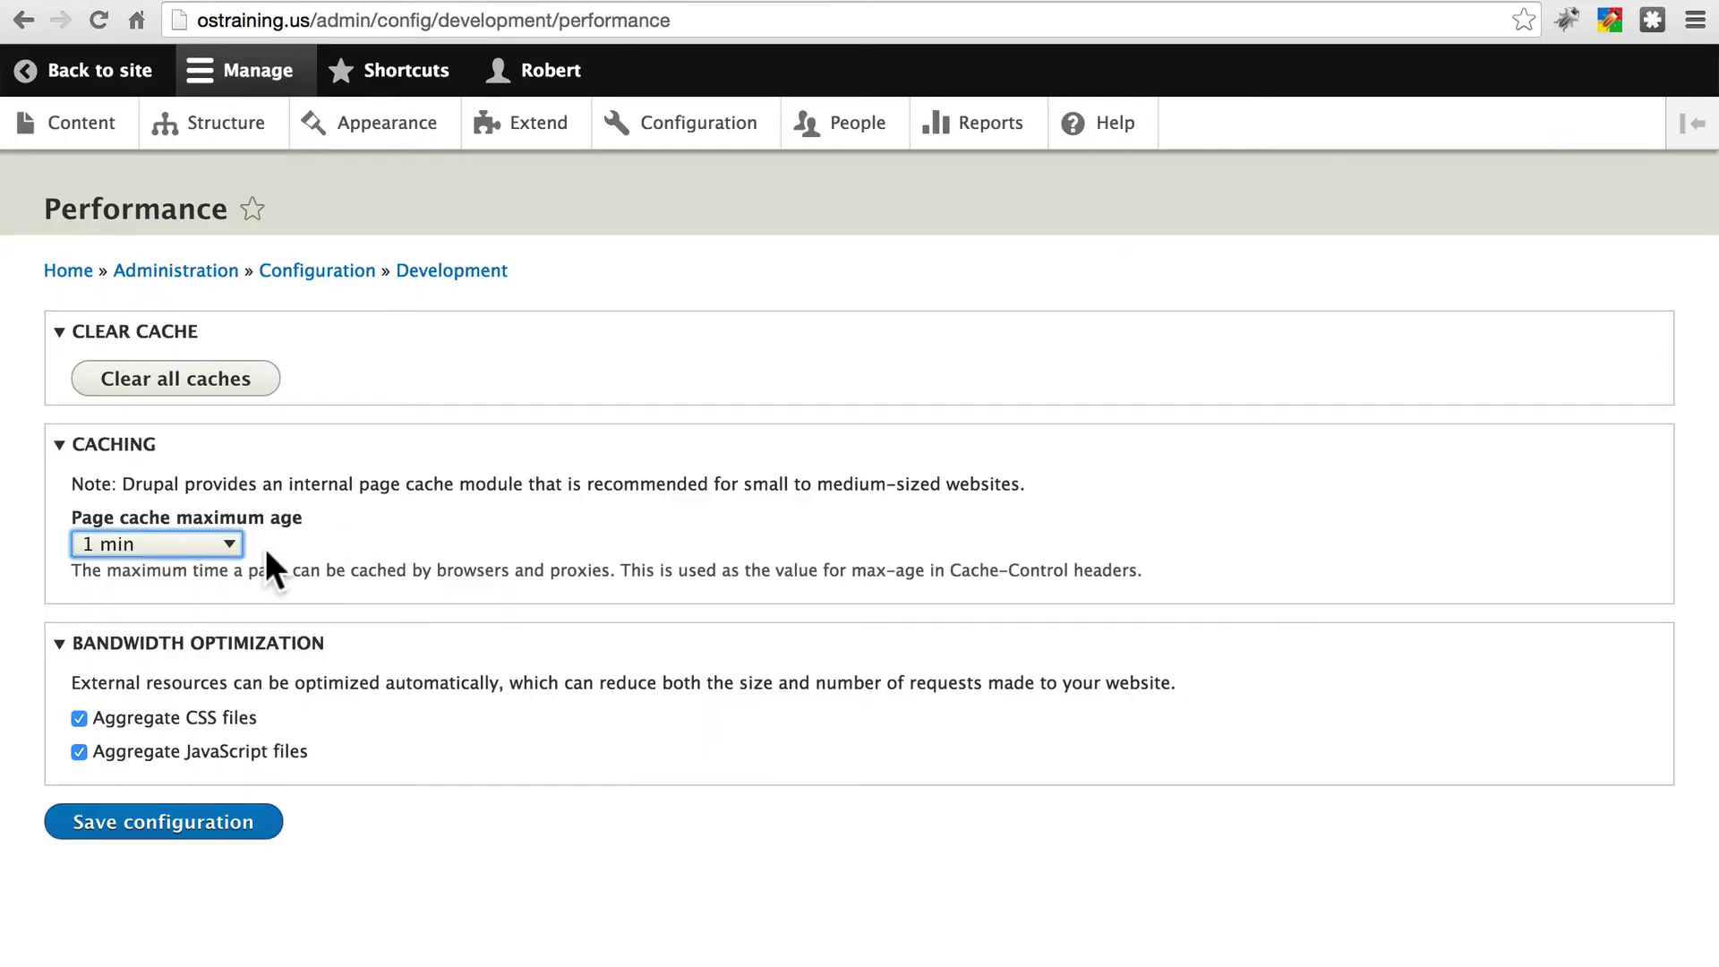
Step: Keep the page cache maximum age at 1 min and save the performance configuration
click(225, 544)
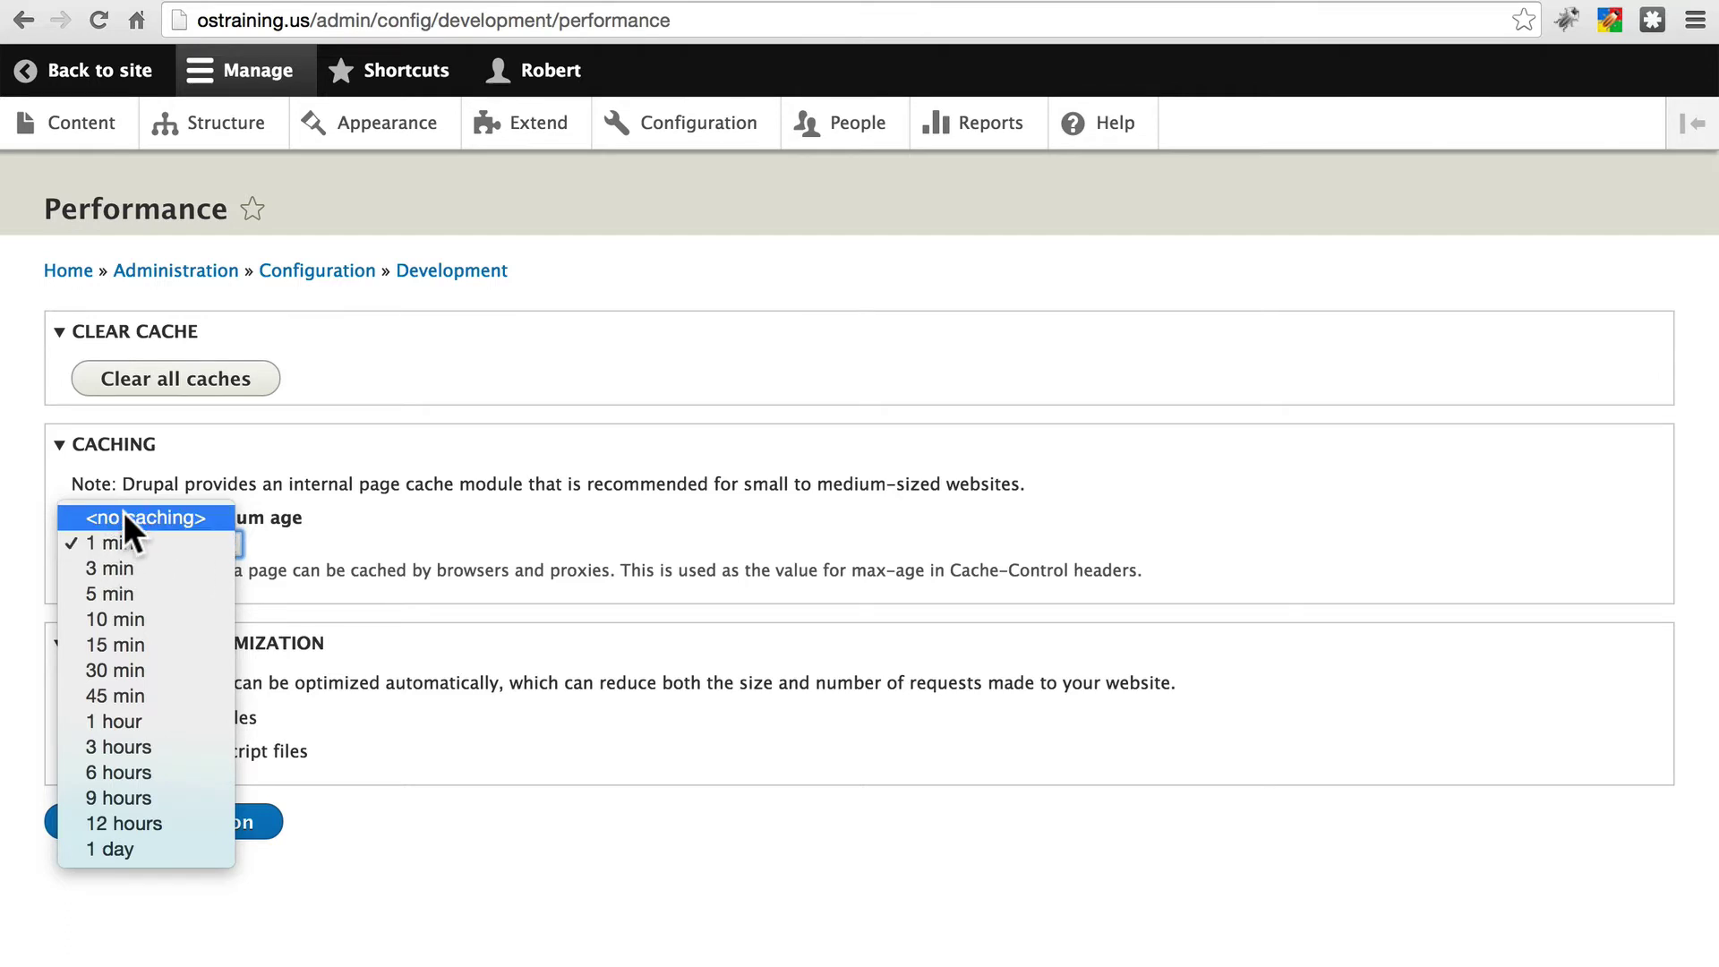
click(204, 543)
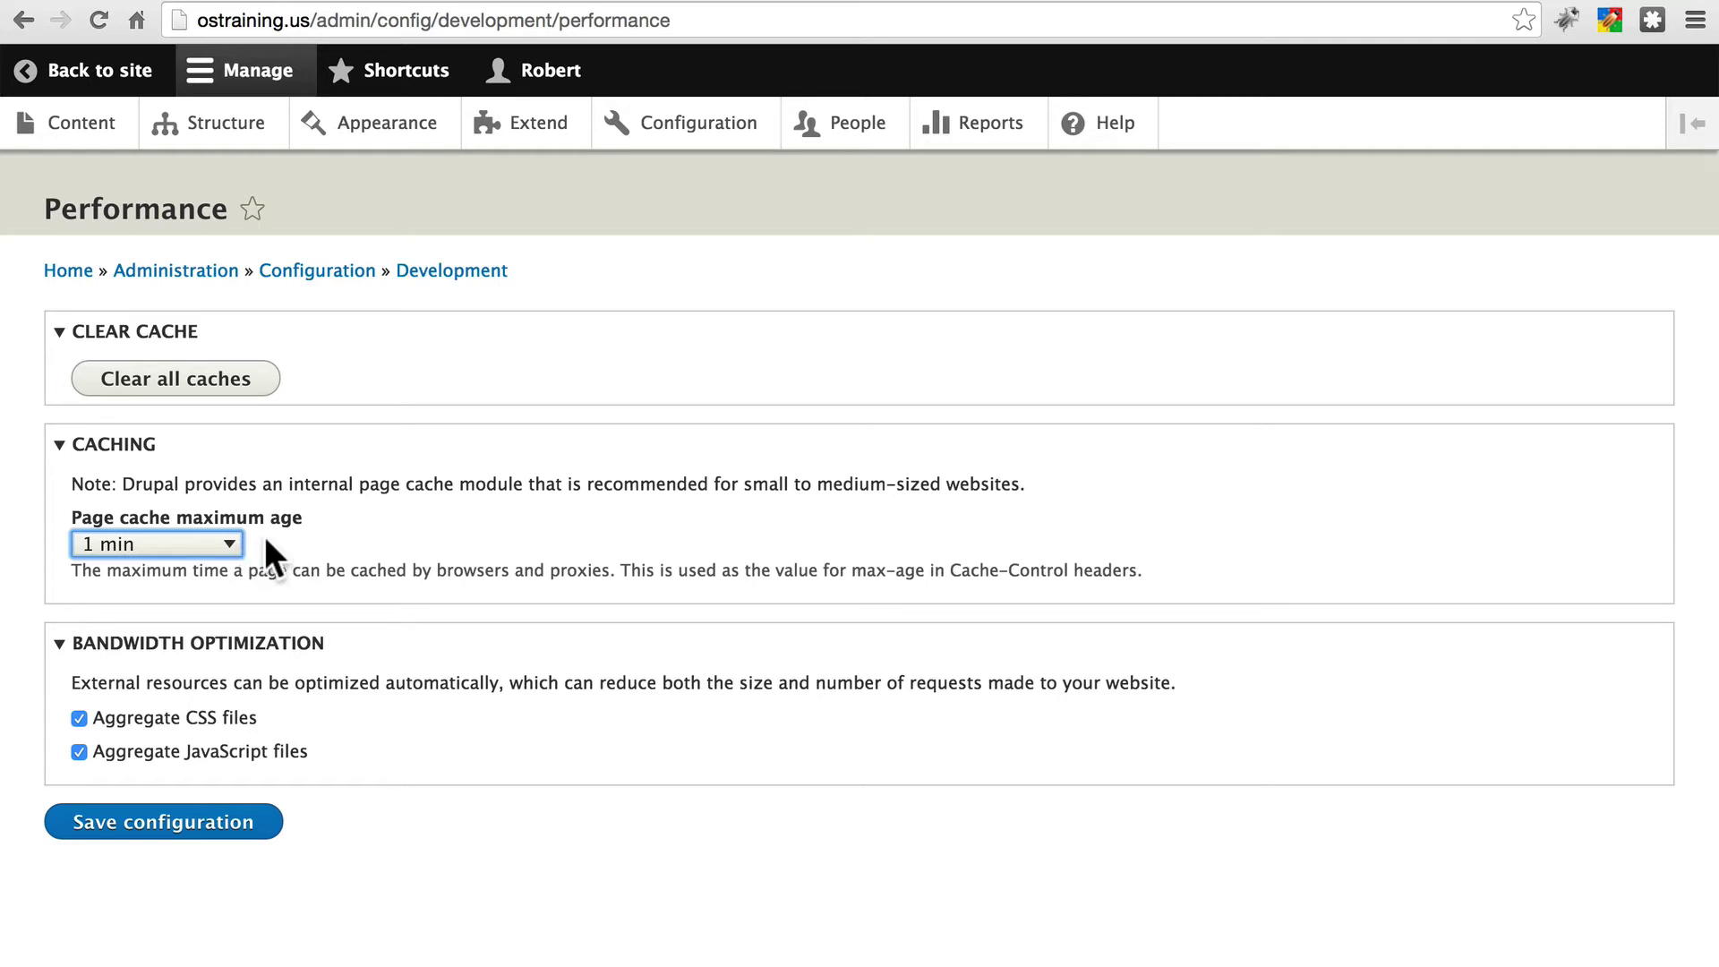
click(212, 542)
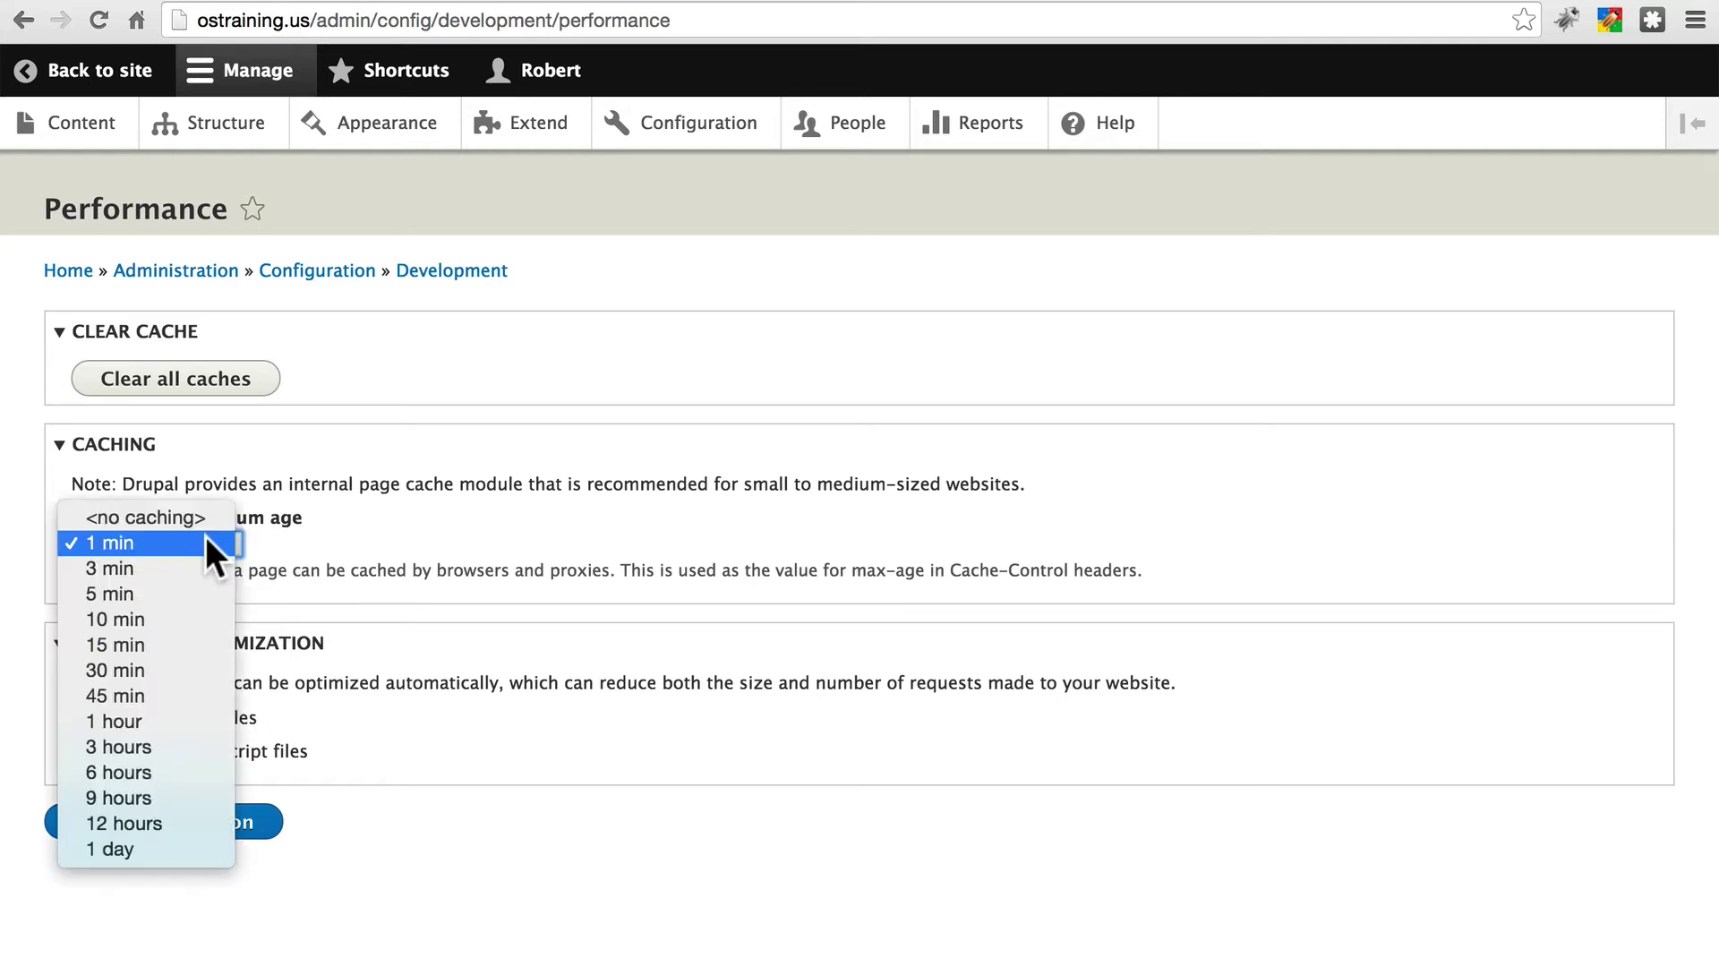
click(212, 542)
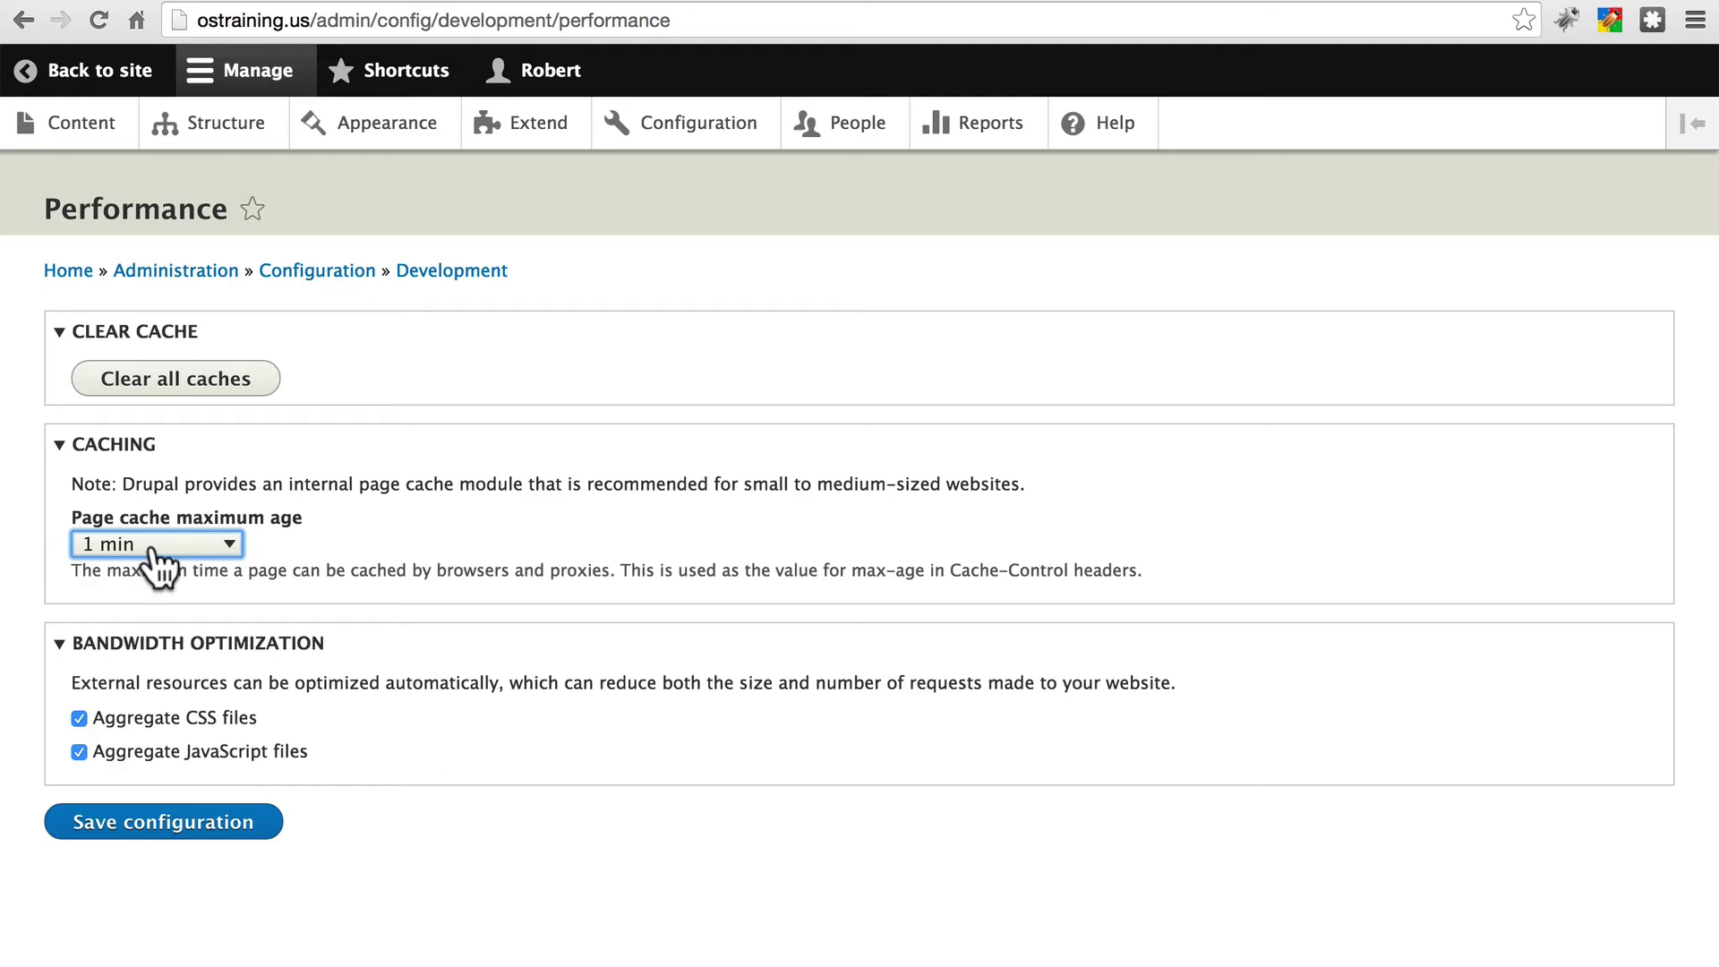
click(213, 824)
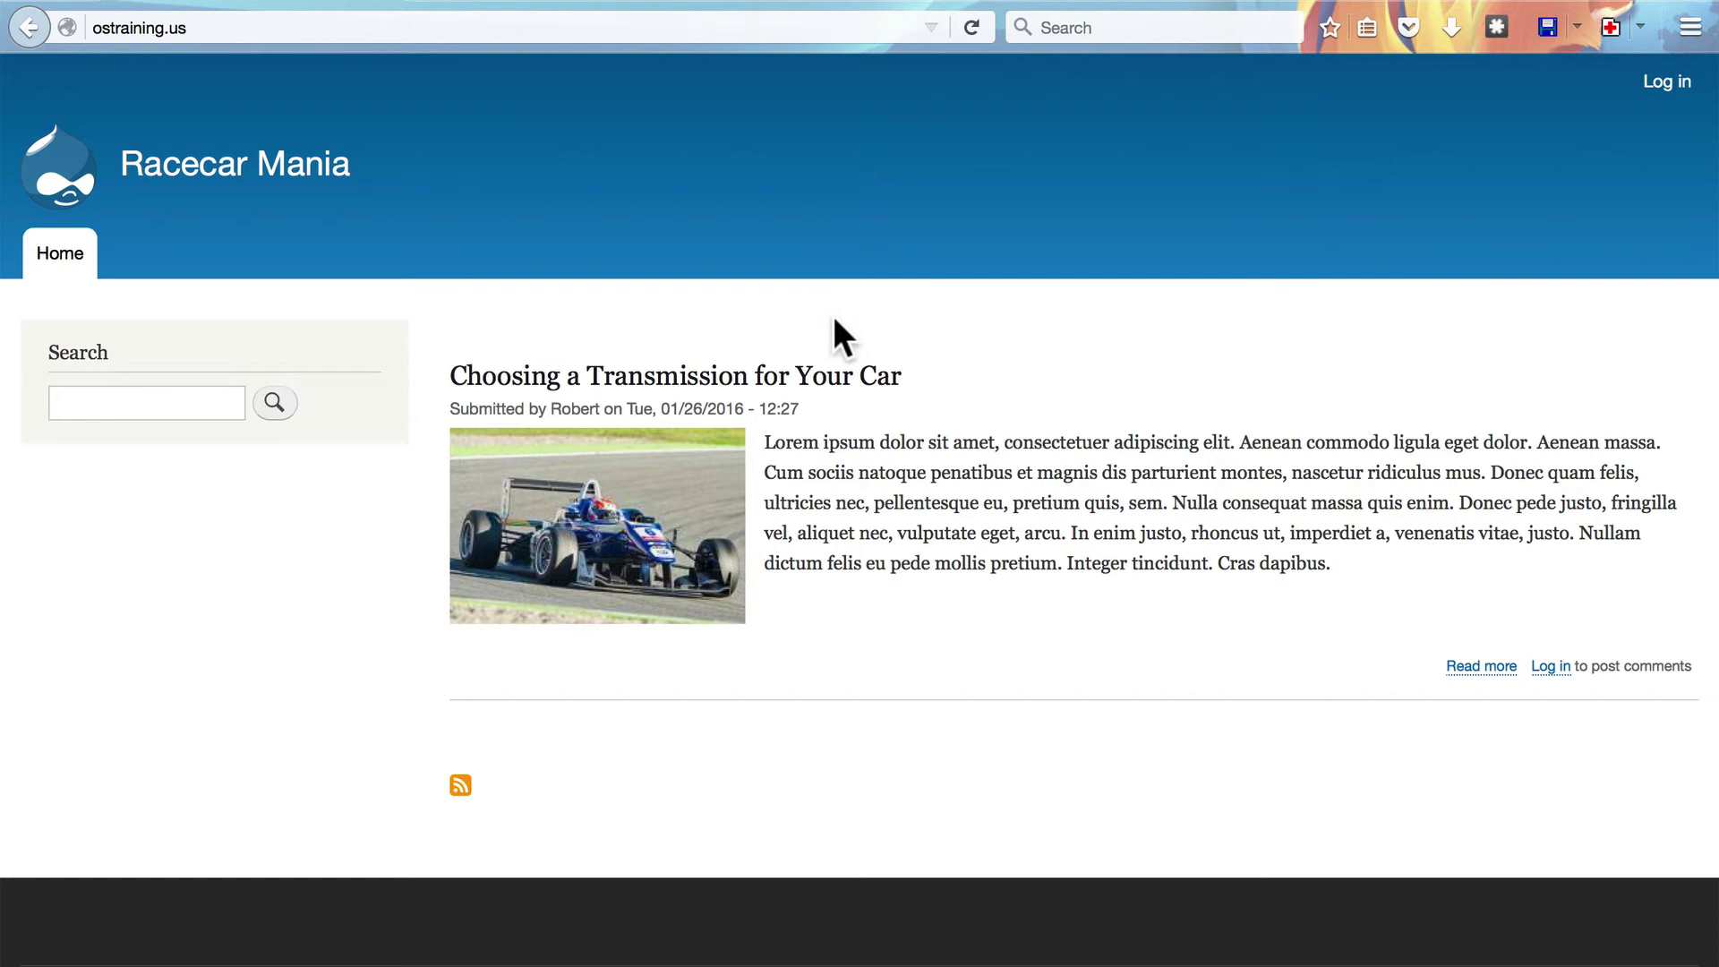
Step: In Firefox, view 'Choosing a Transmission for Your Car' logged out, return home, then switch to Chrome
click(820, 375)
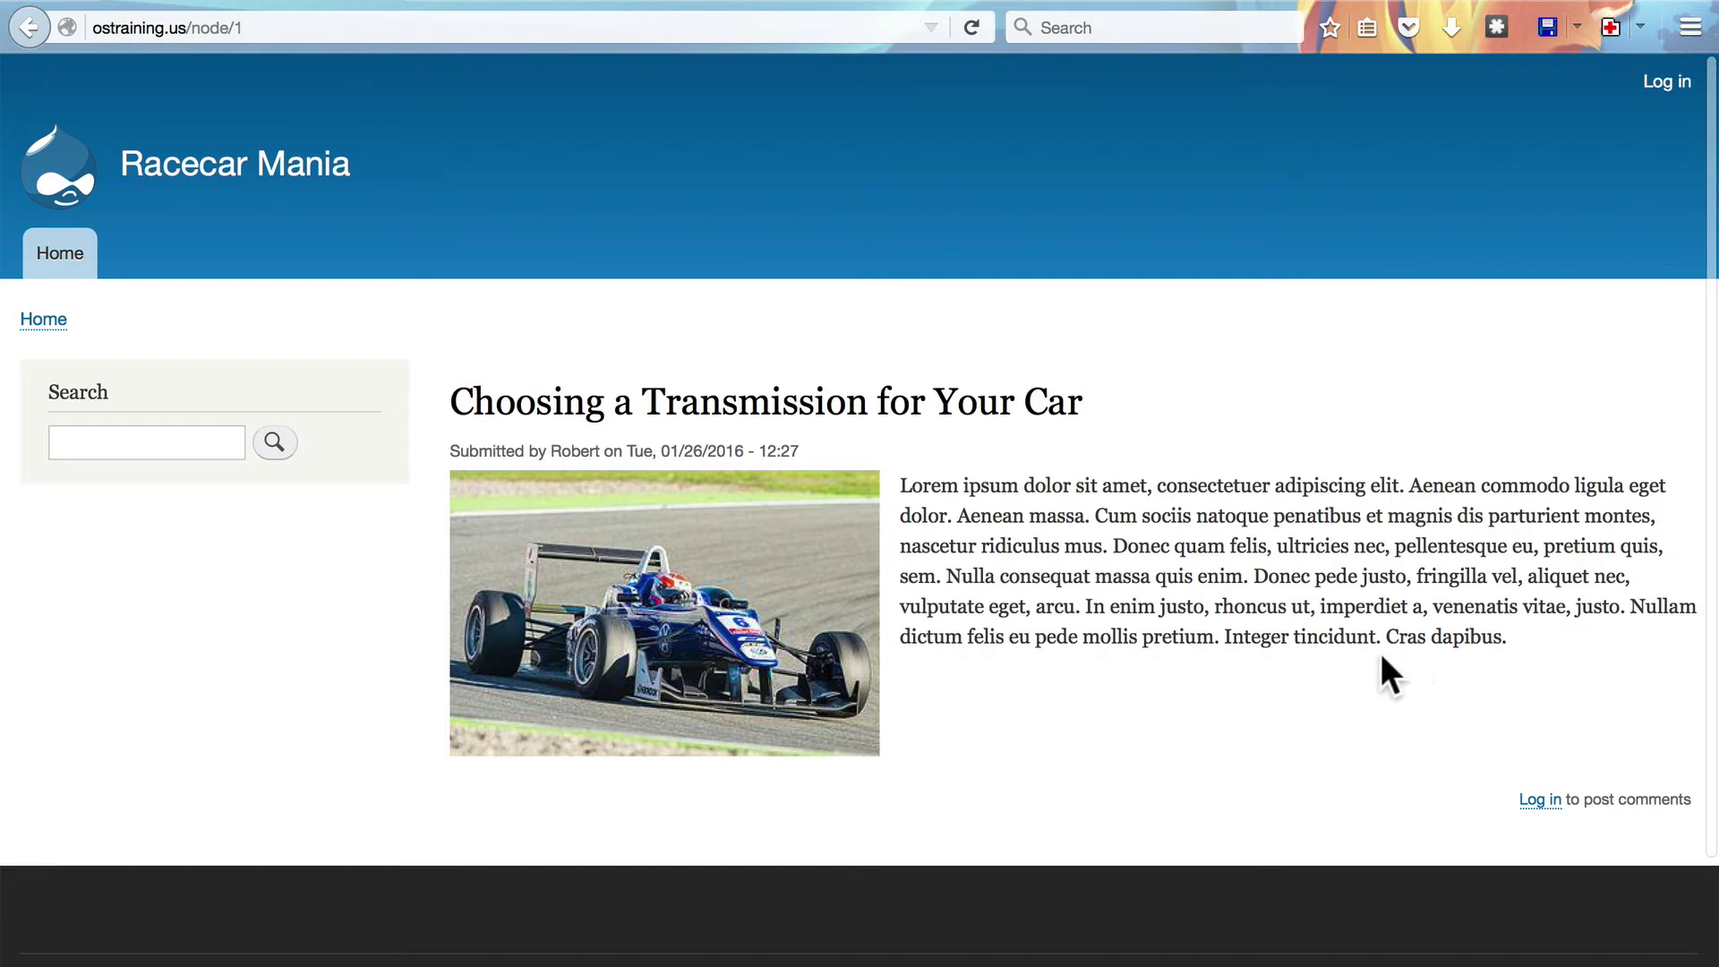
click(61, 255)
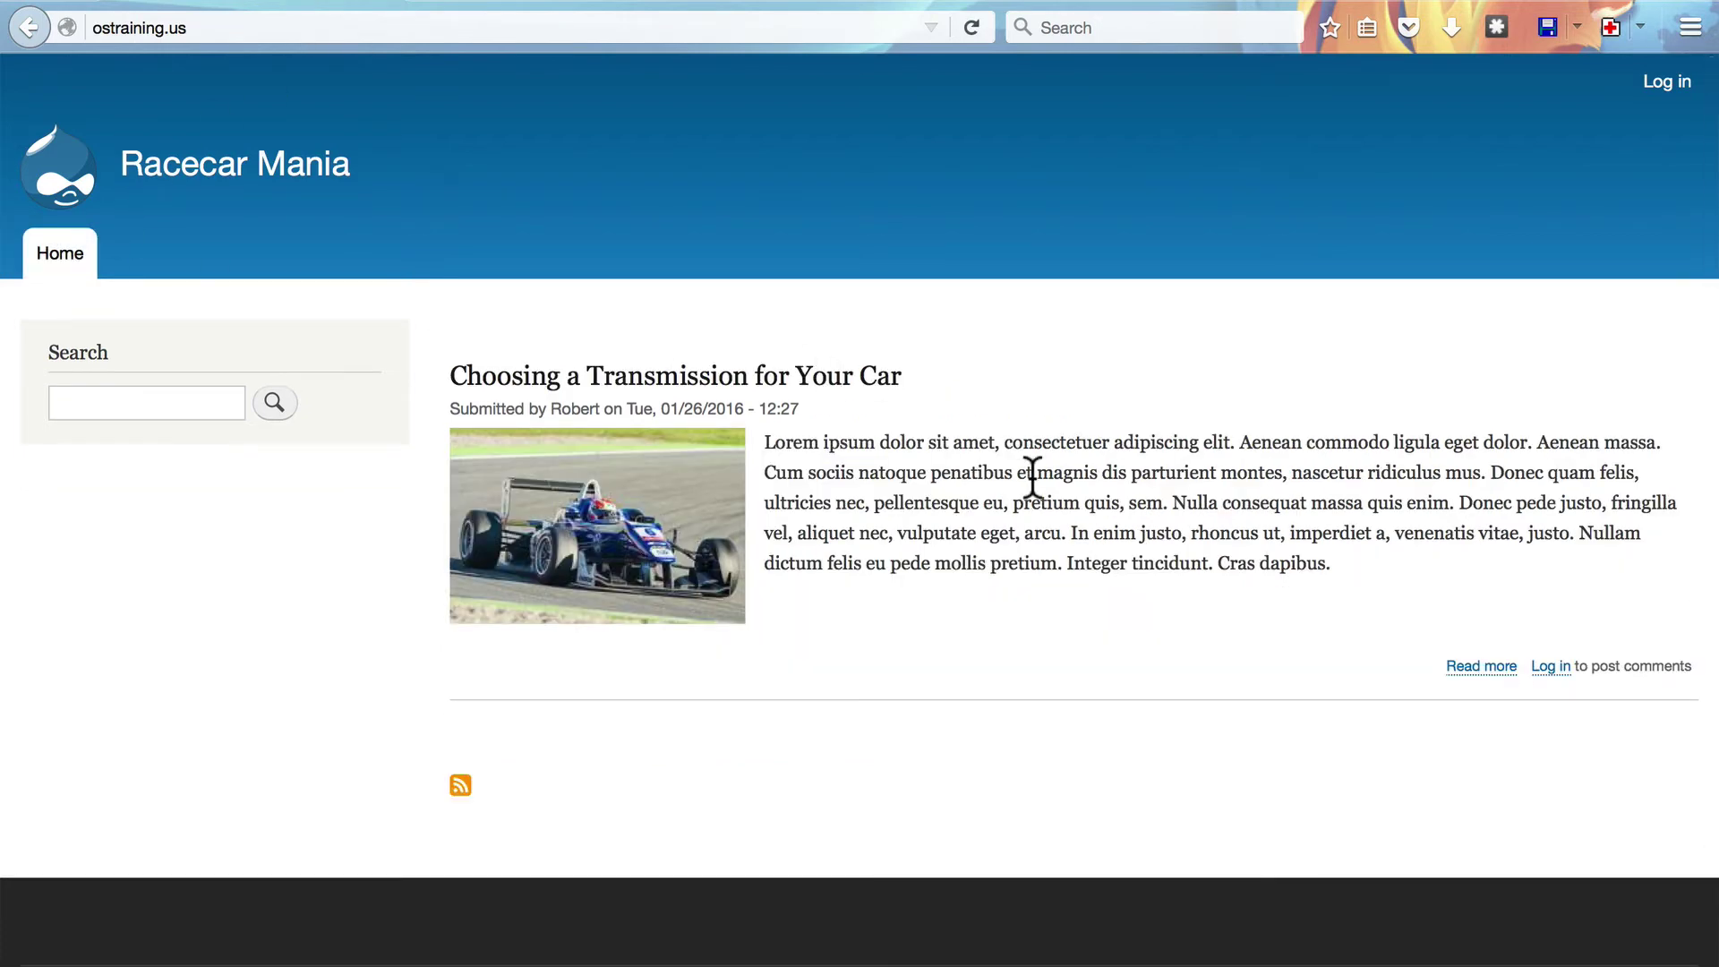
key(super+Tab)
key(super+Tab)
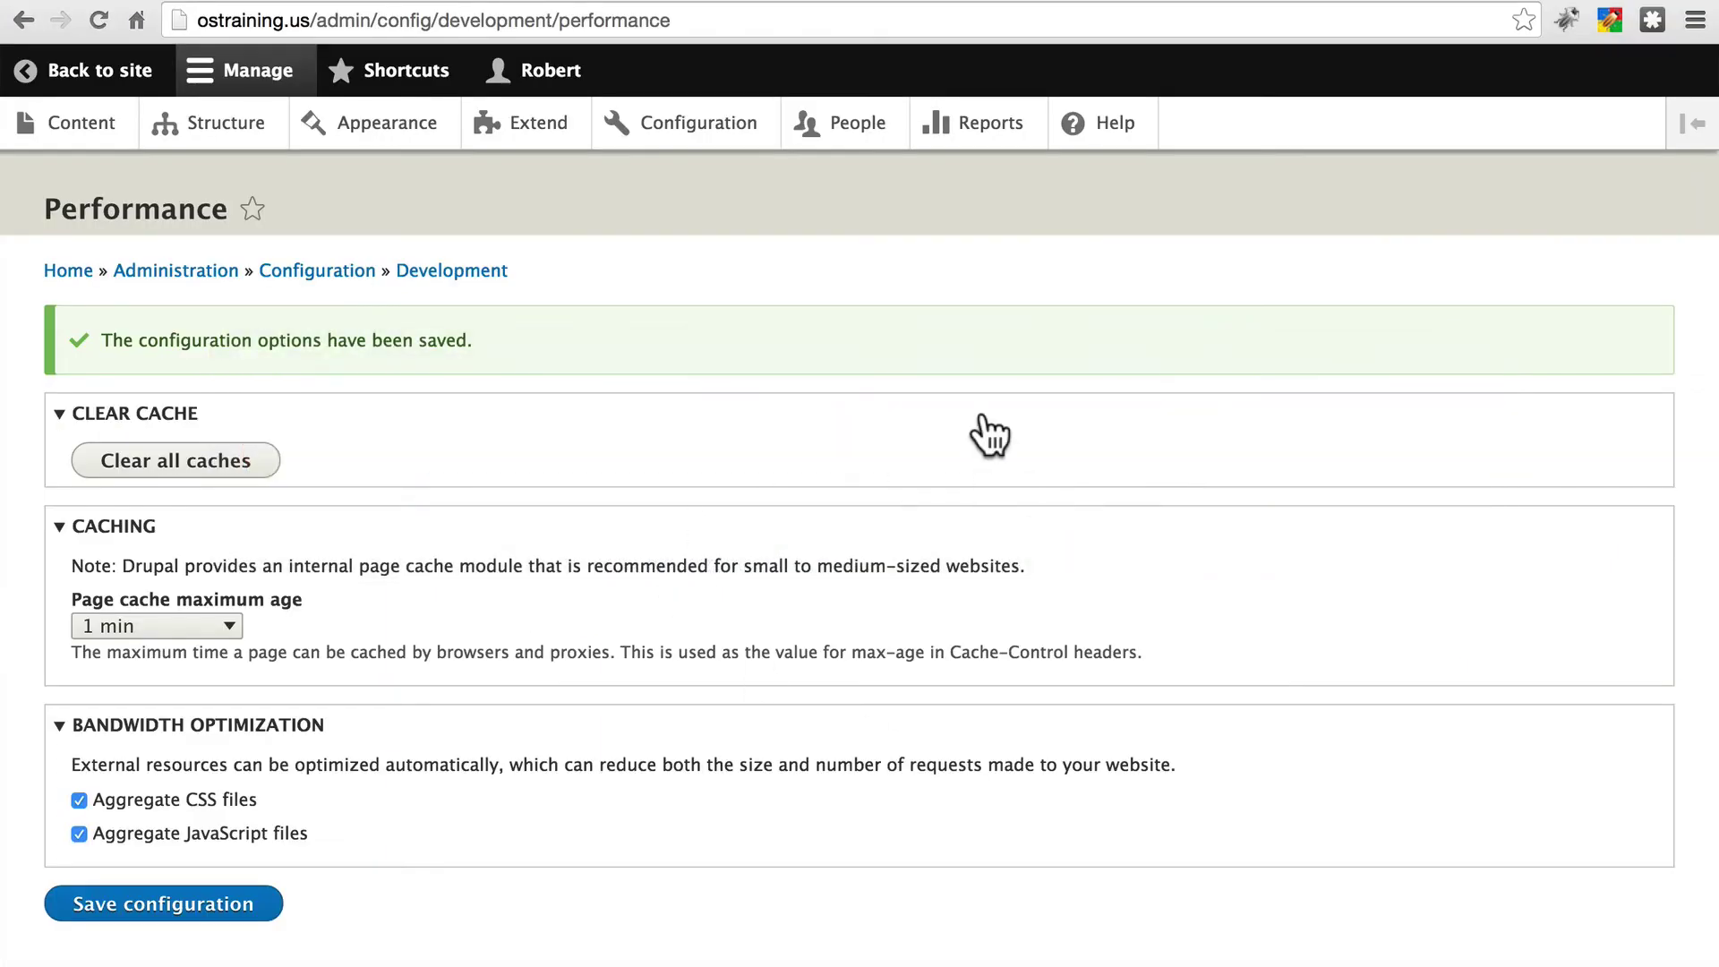
Step: From the front page, open the 'Choosing a Transmission for Your Car' article for editing
click(34, 80)
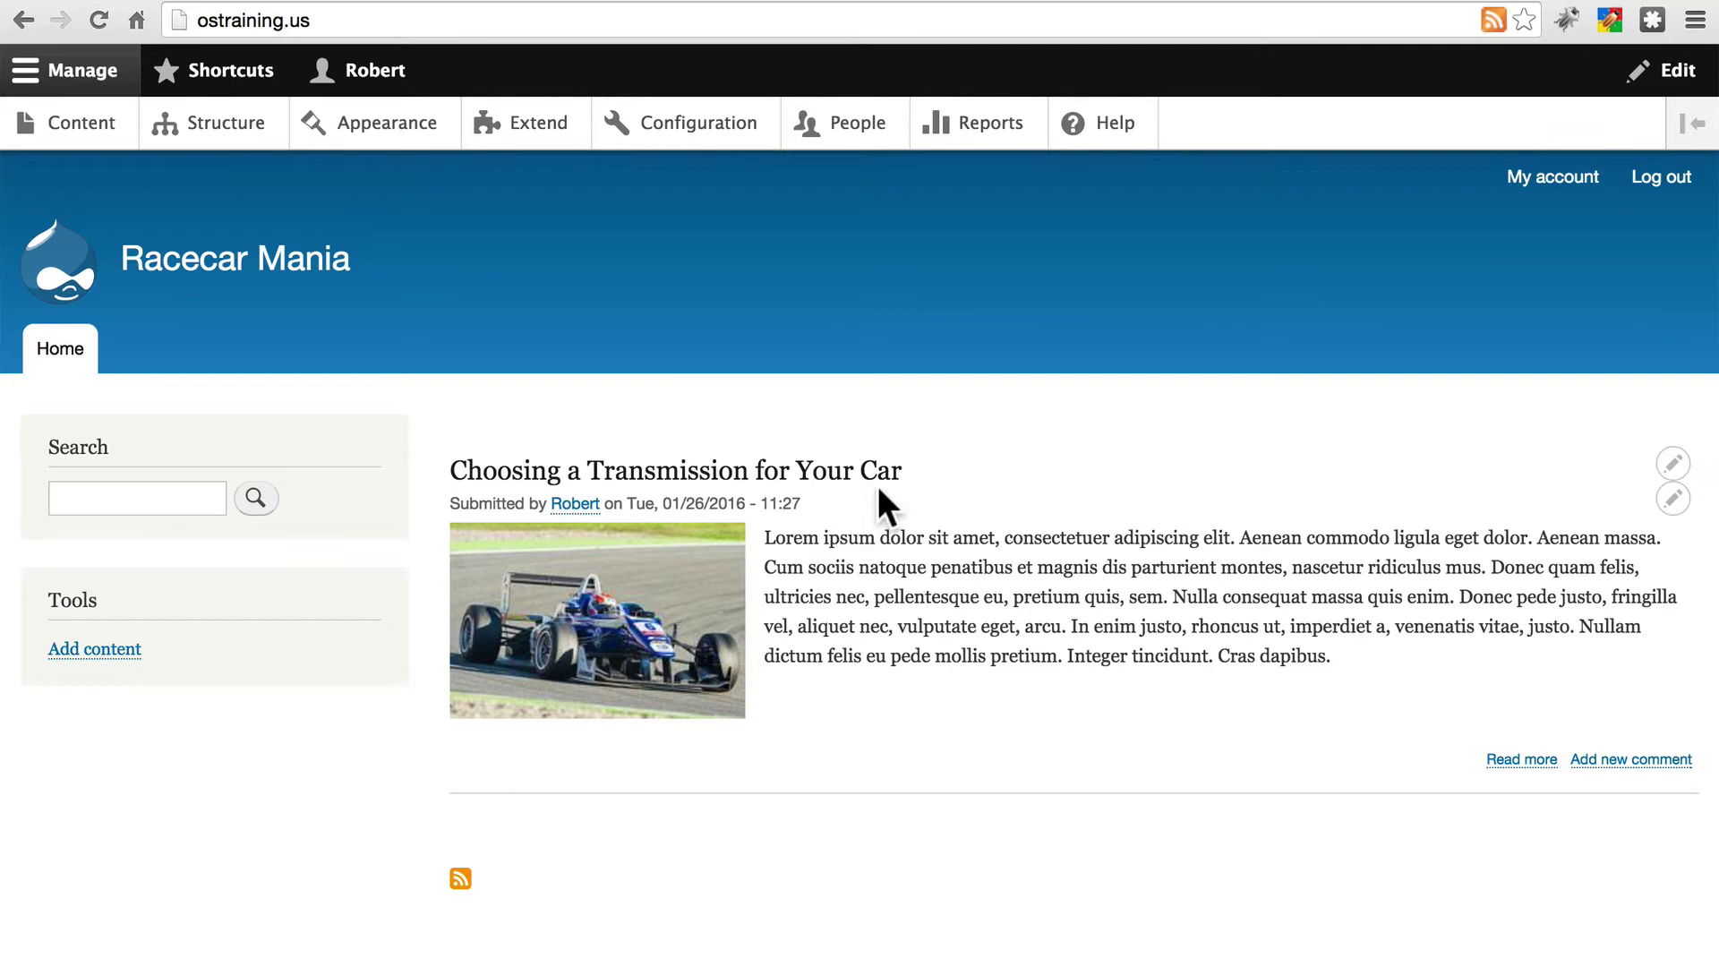
click(873, 474)
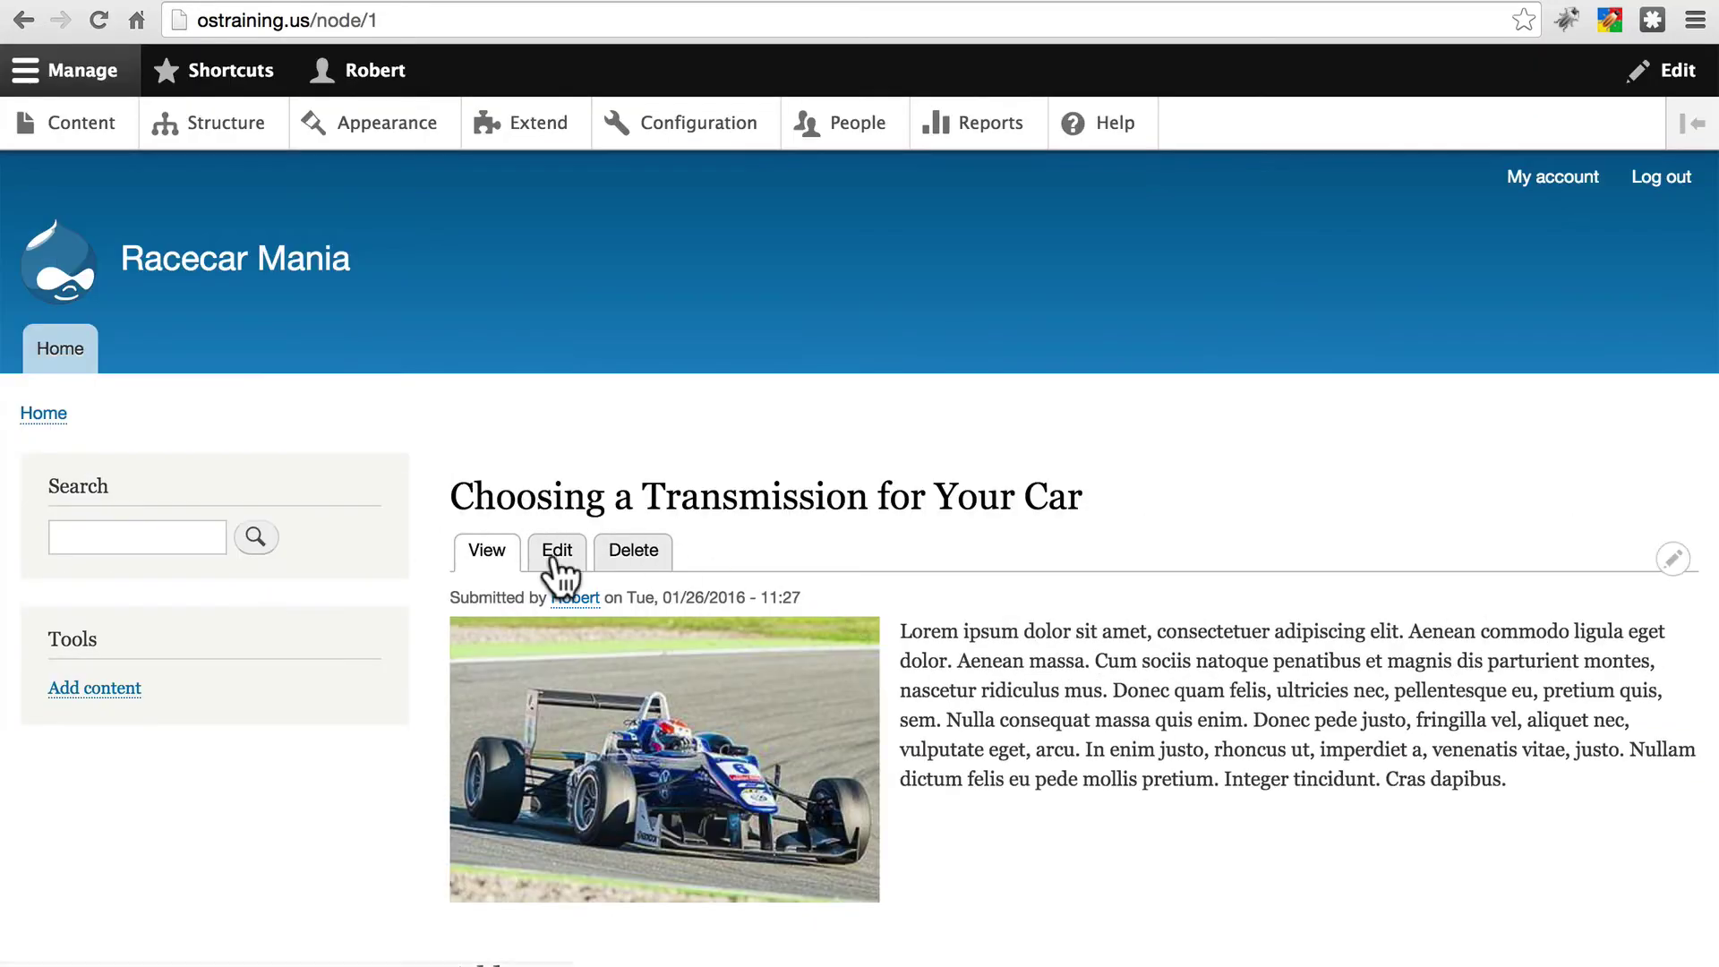
click(557, 556)
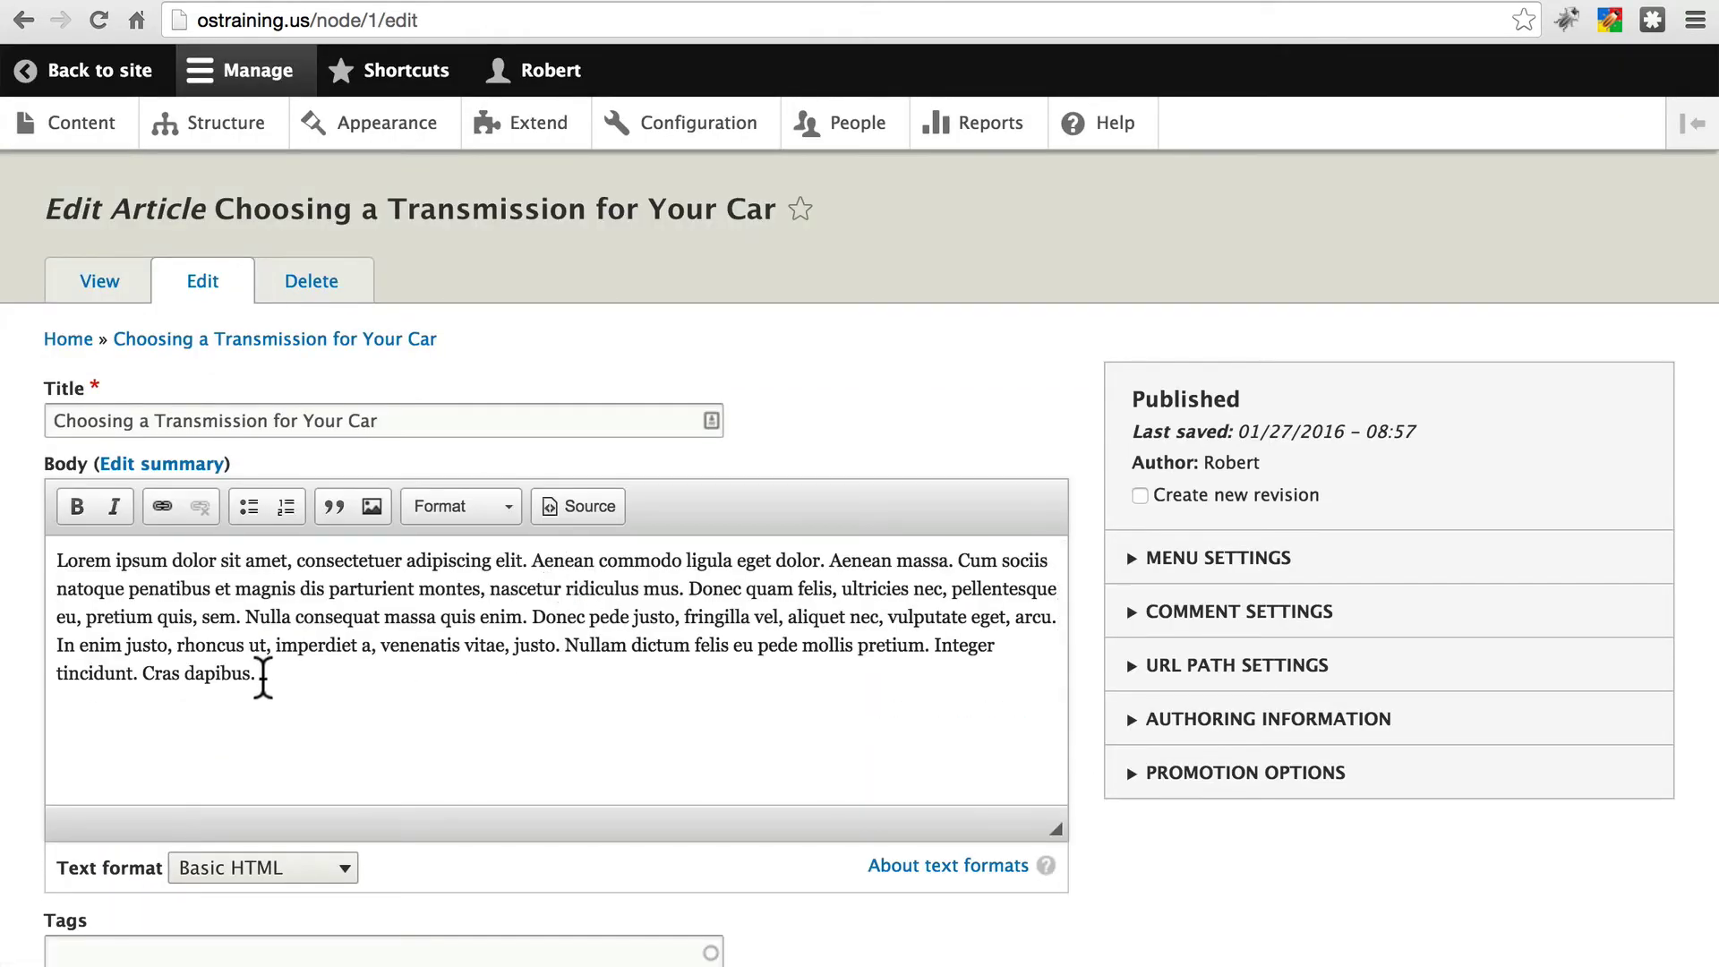
Step: Delete 'Cras dapibus.' from the body, save the published article, then switch to Firefox
drag(257, 673, 143, 673)
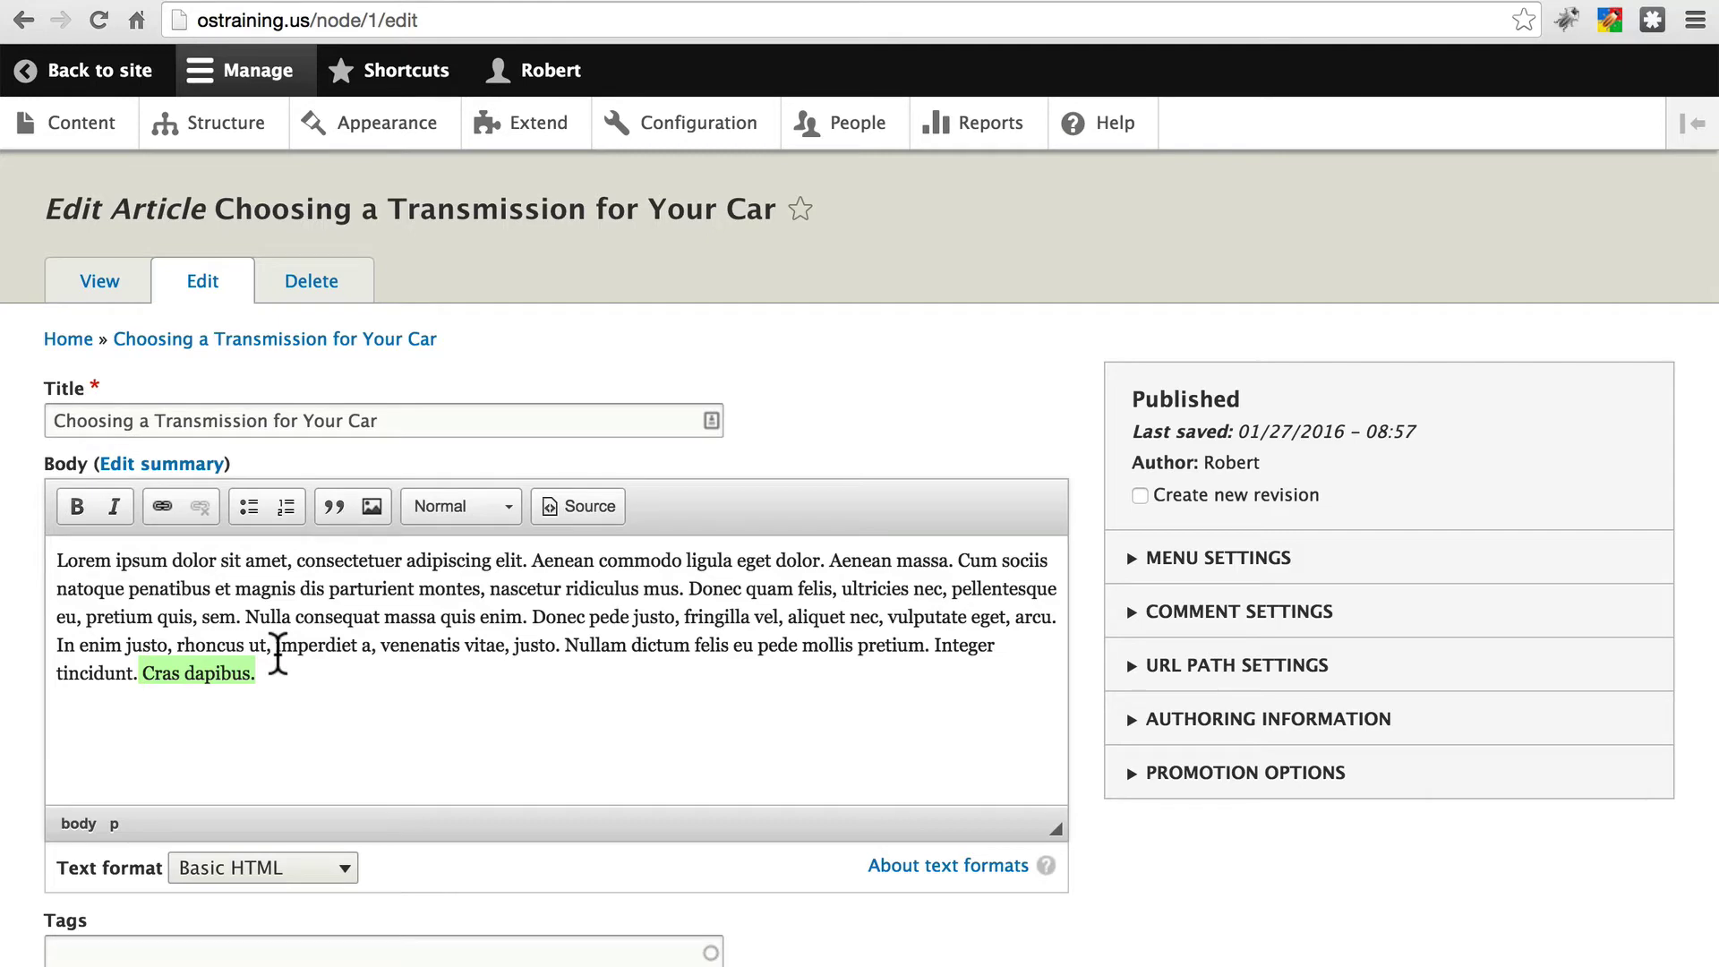
key(BackSpace)
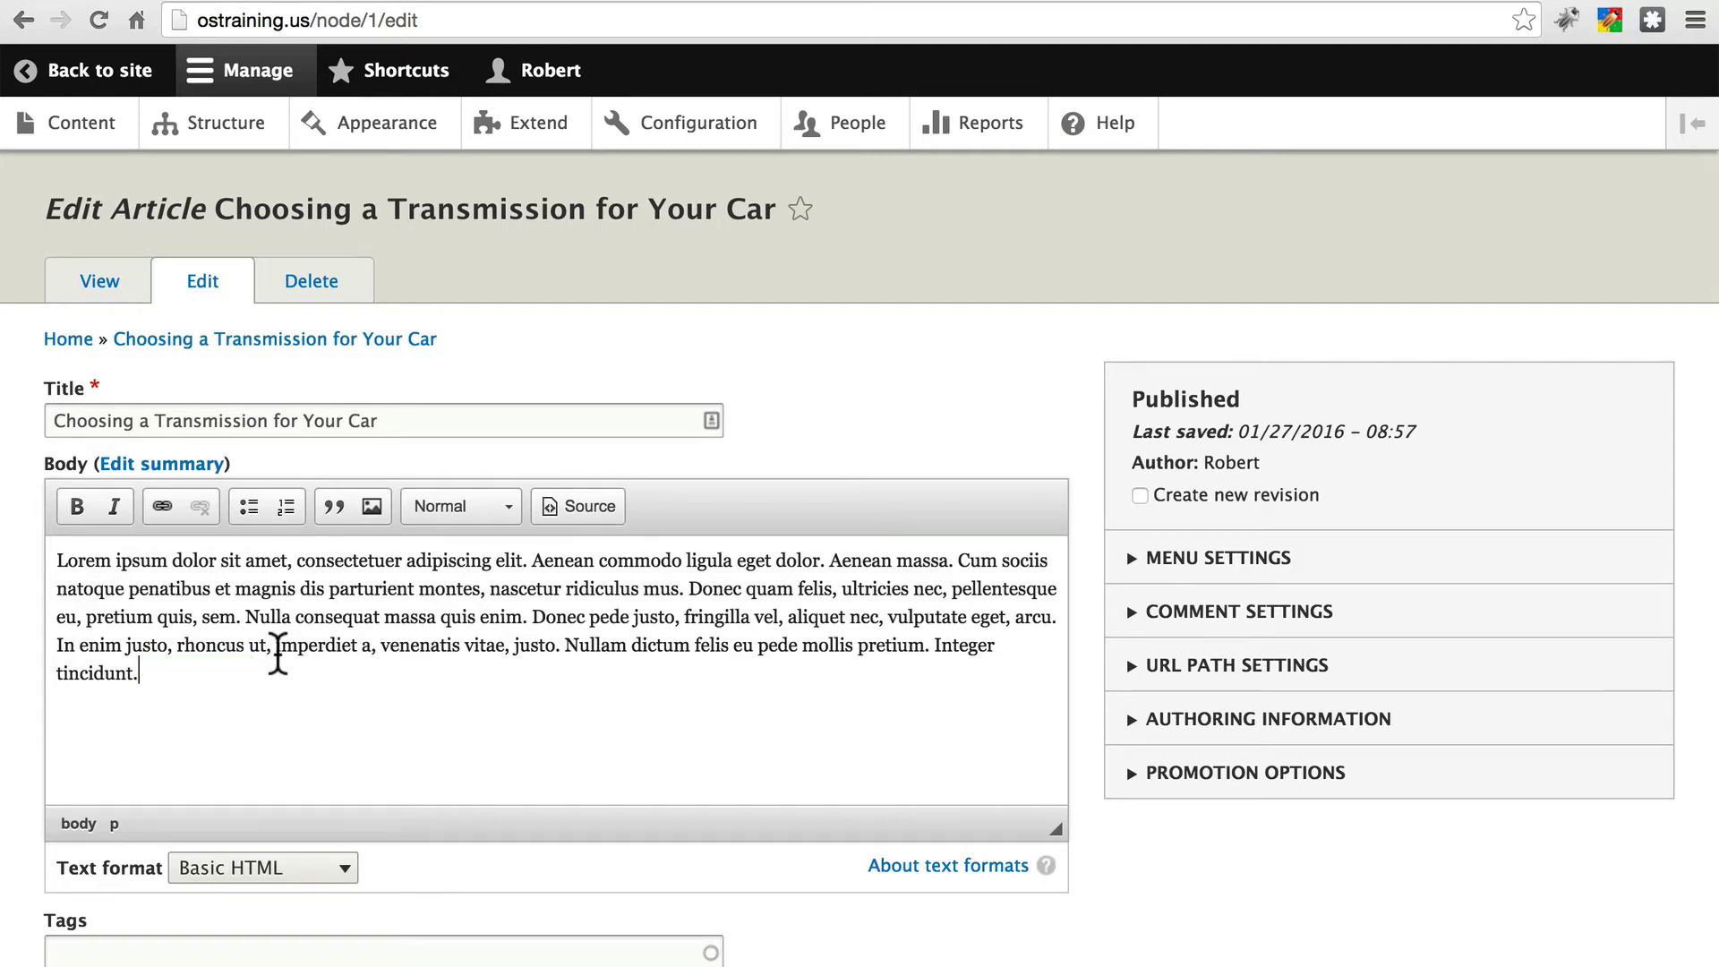
scroll(807, 358, down, 5)
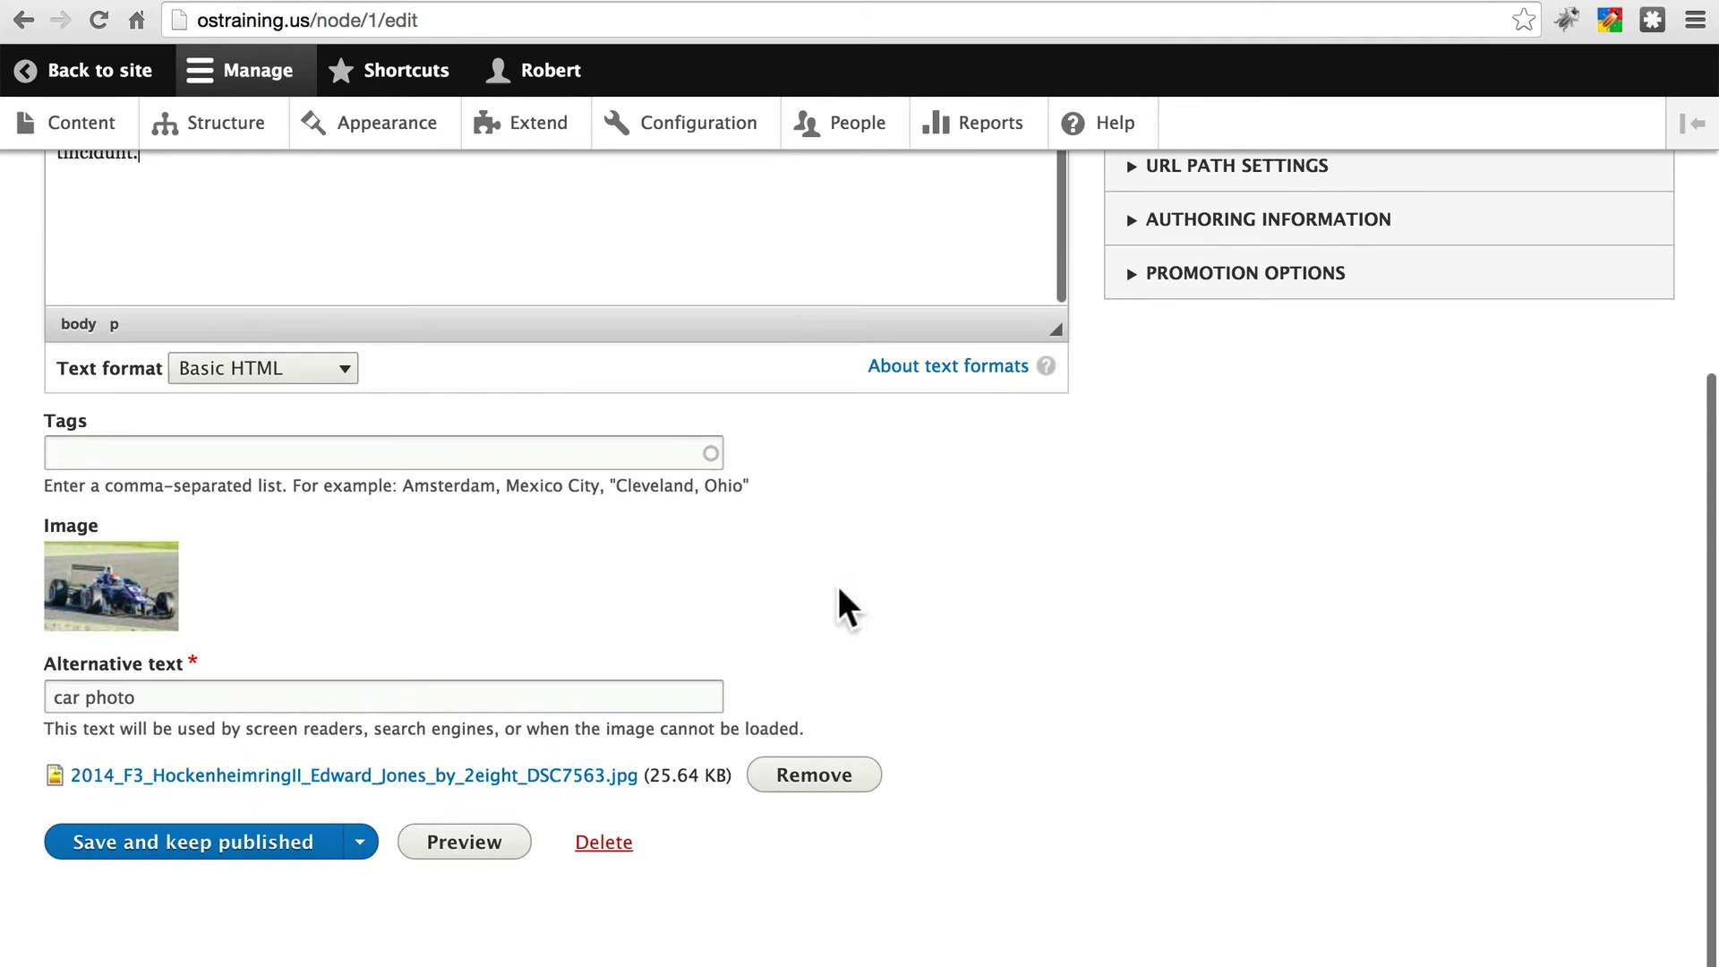
click(216, 849)
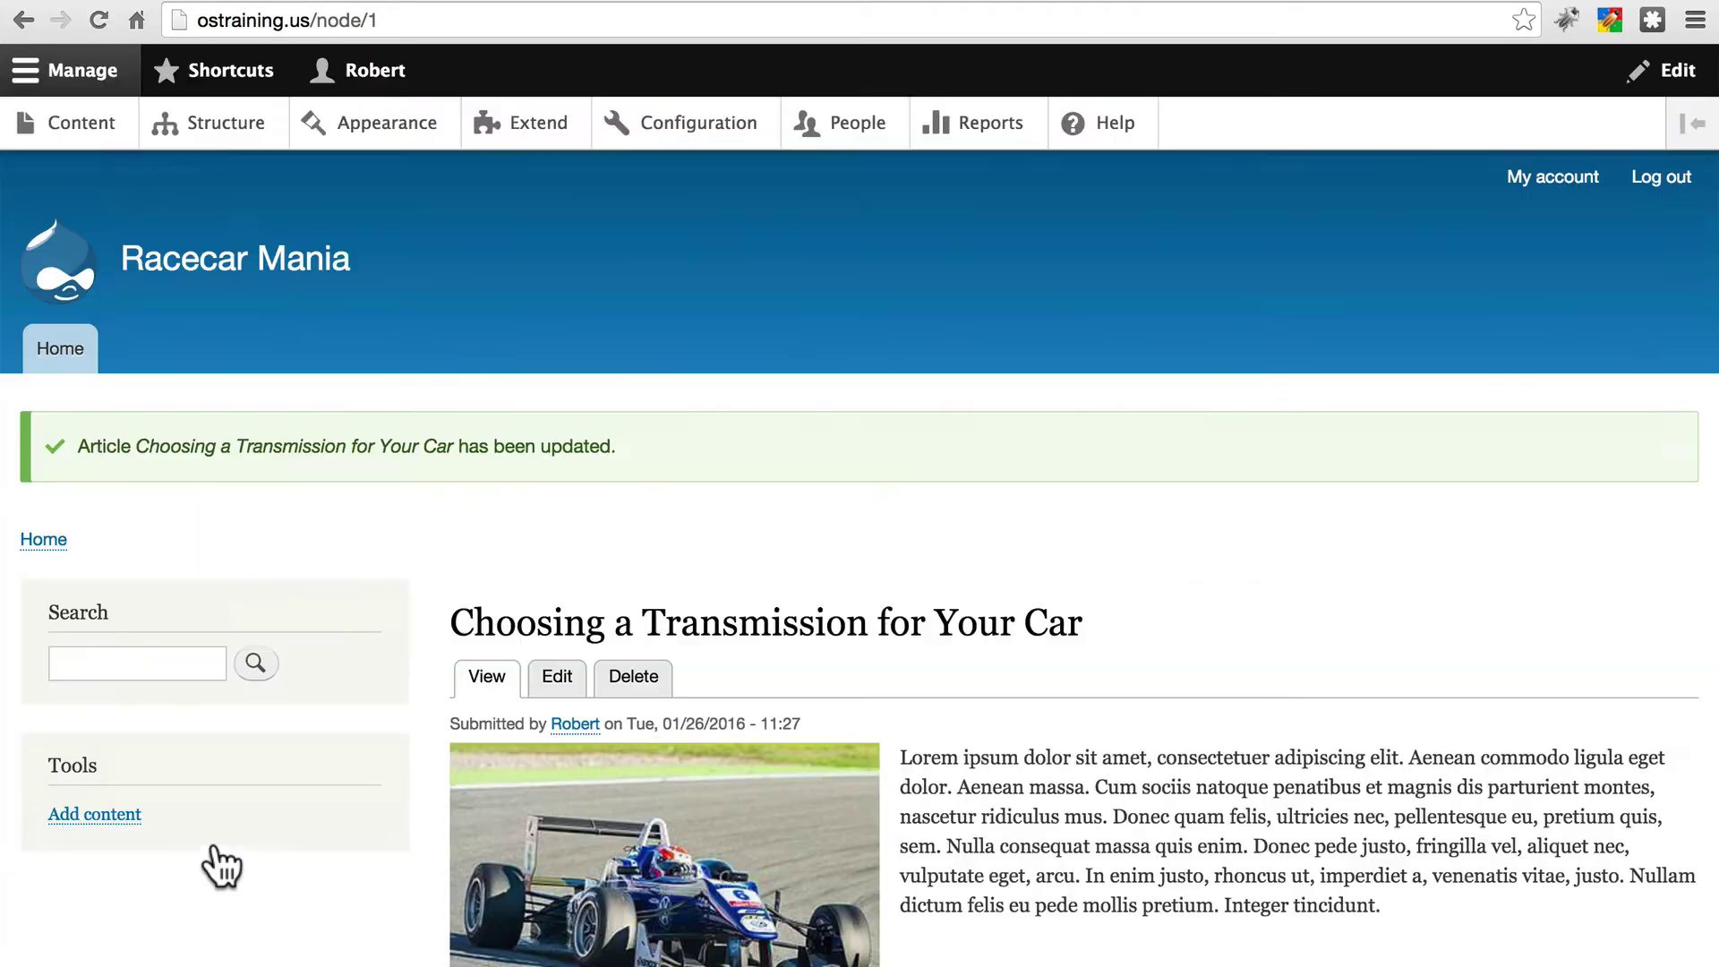
scroll(1001, 531, down, 2)
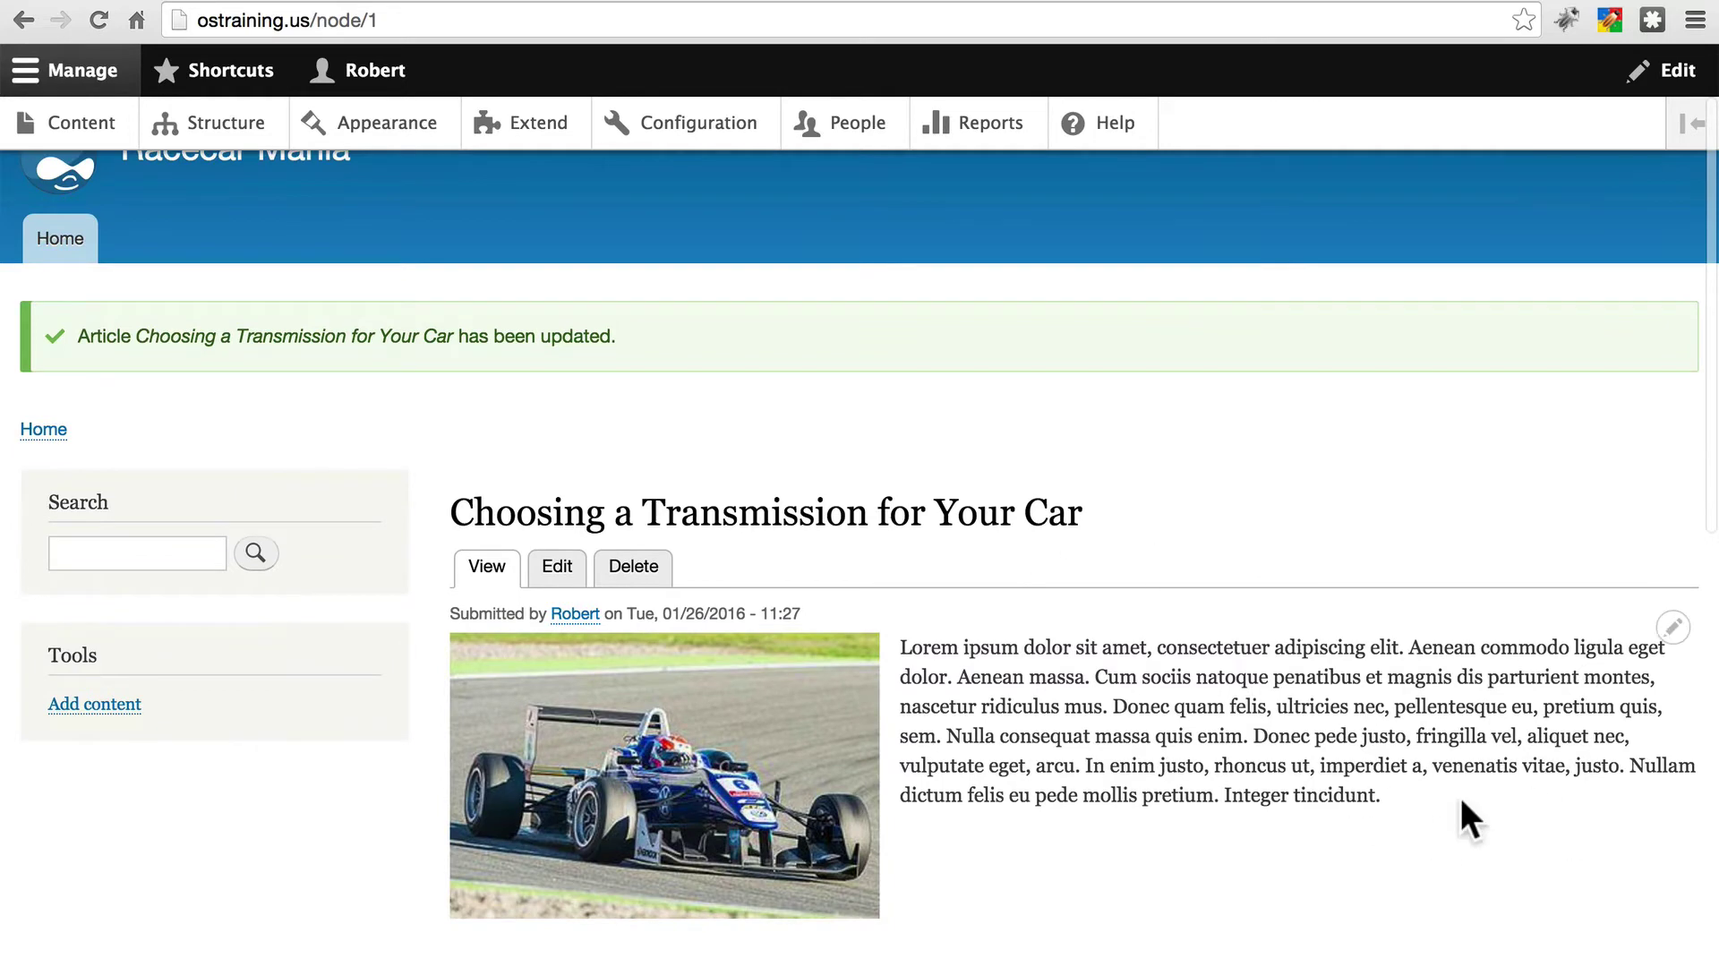
key(super+Tab)
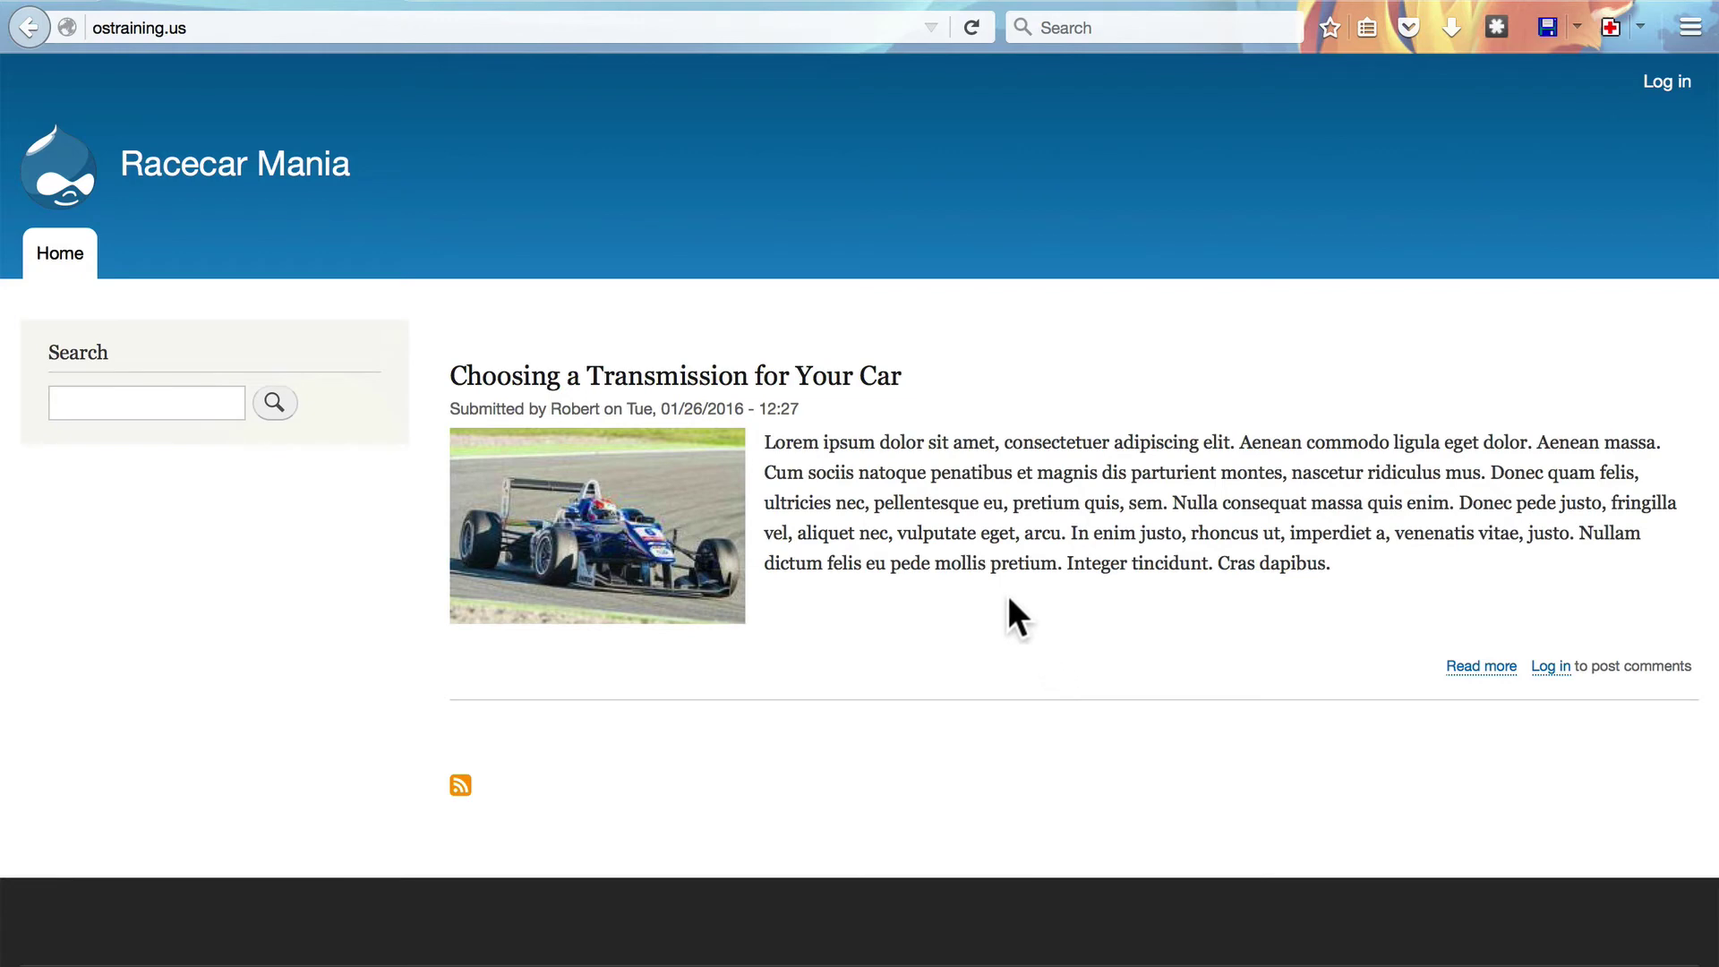
Step: In Firefox, view the article and front page as a visitor, then switch to Chrome
click(847, 389)
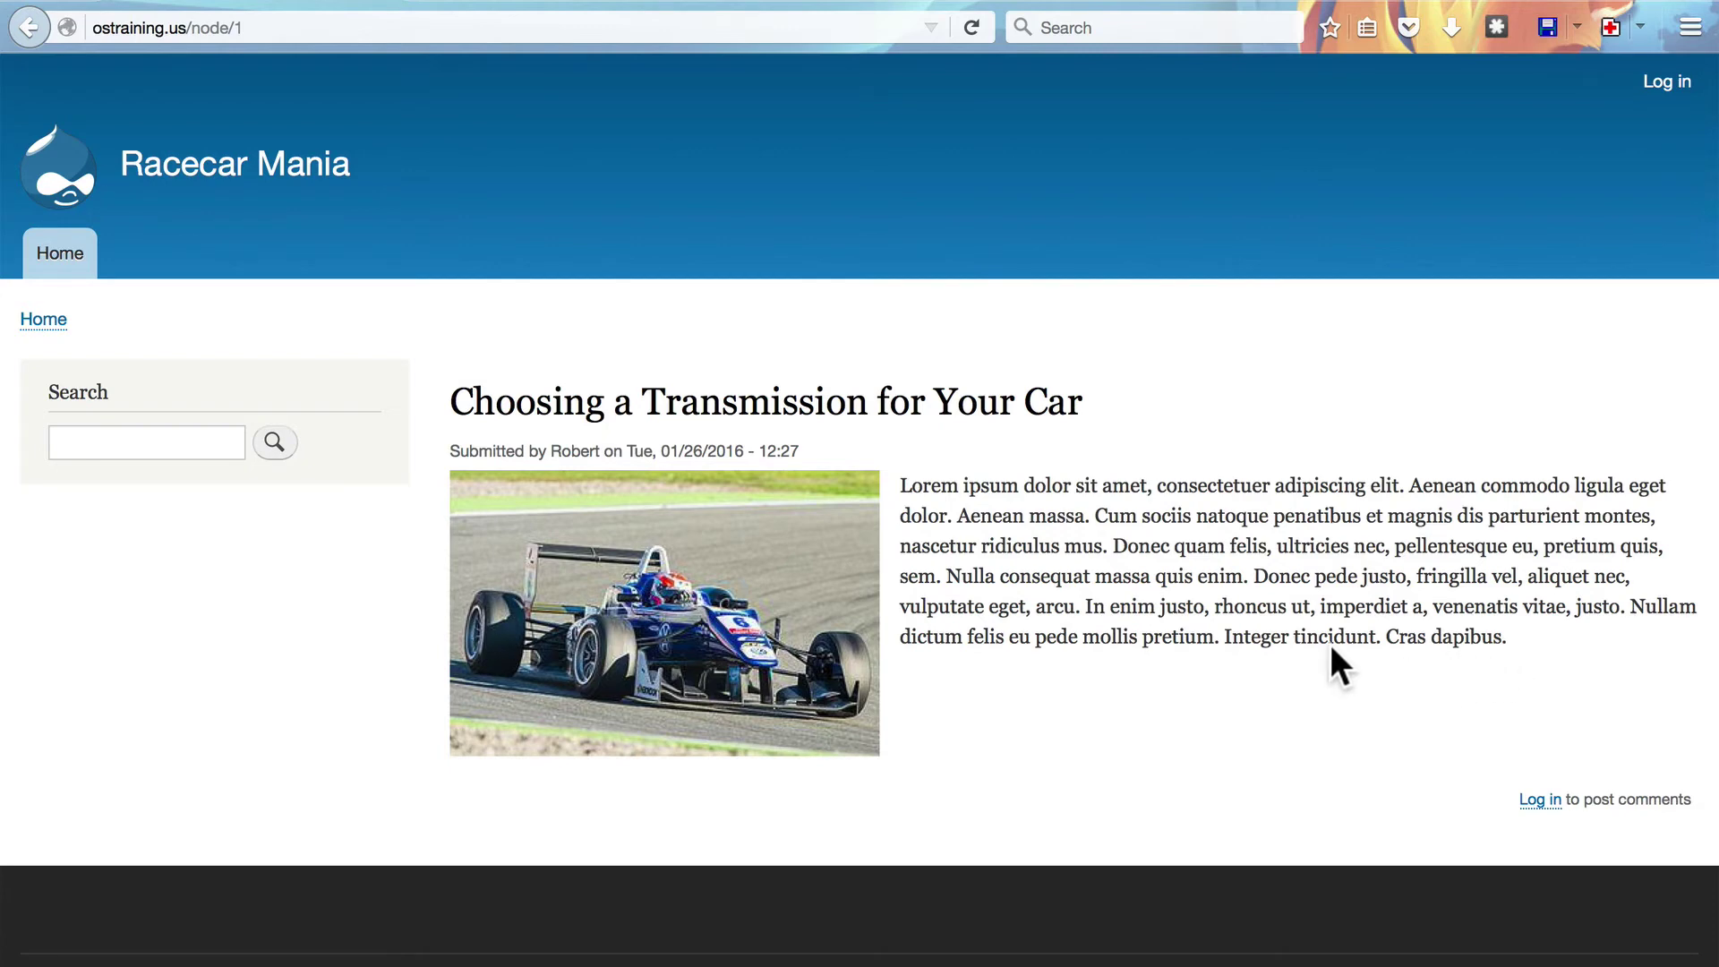
click(269, 182)
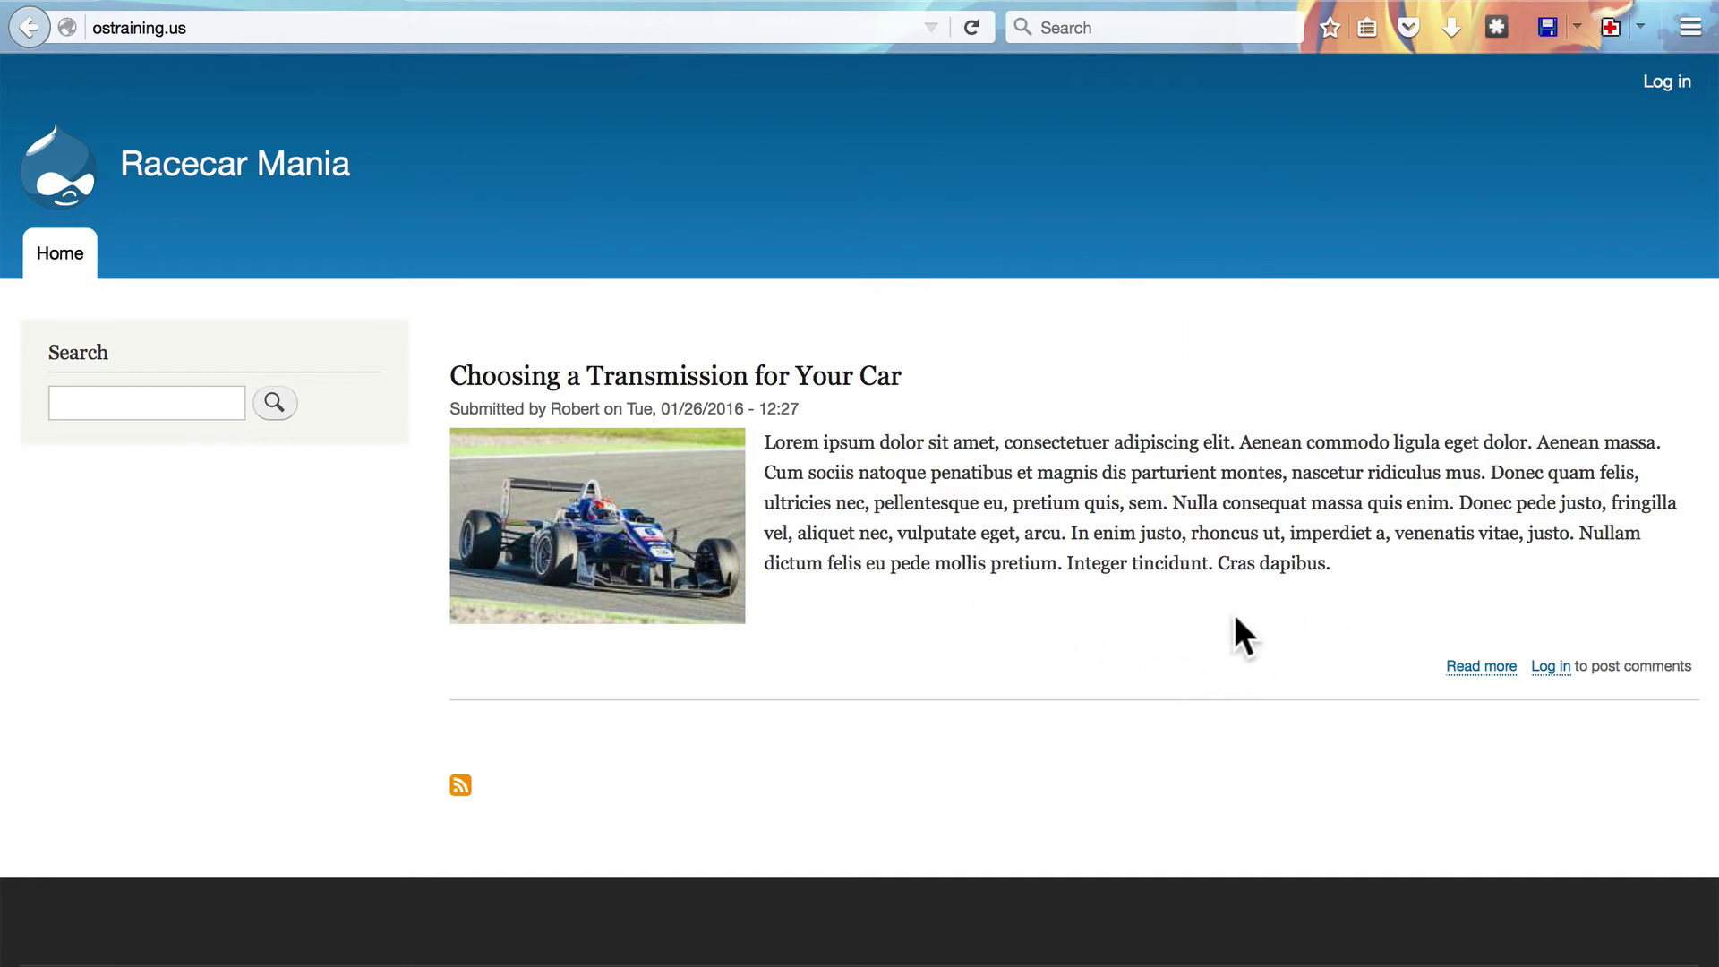
key(super+Tab)
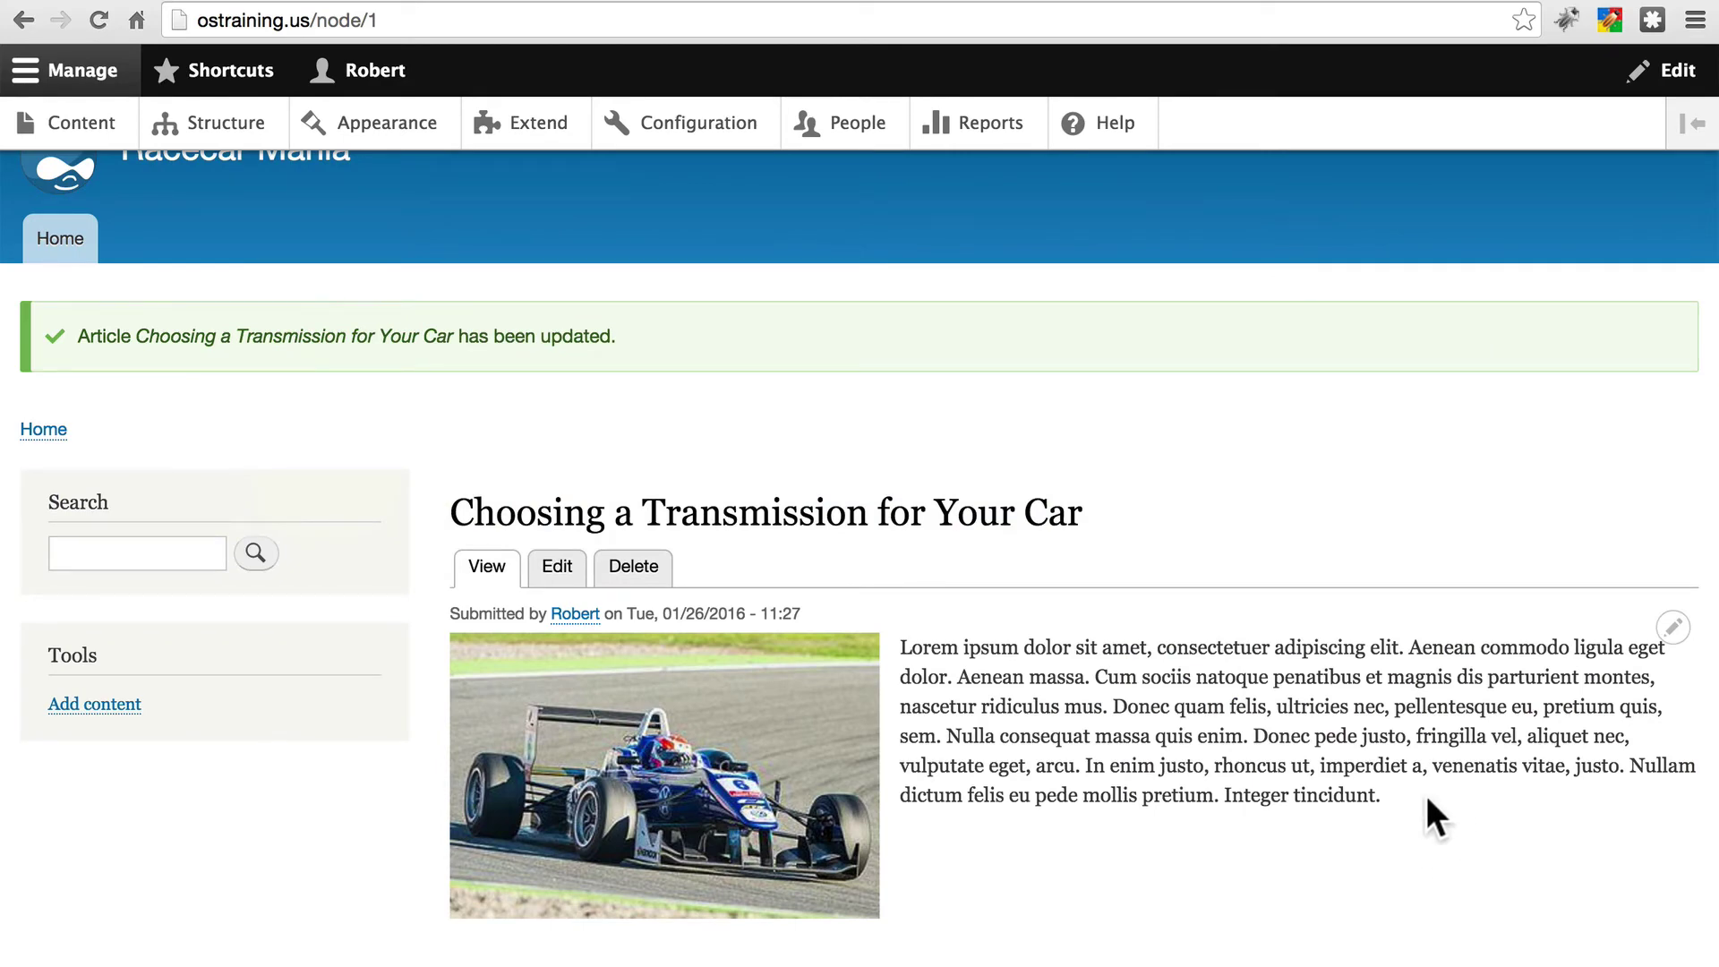
Step: Back in Firefox, reopen the article and front page to confirm 'Cras dapibus.' is gone
key(super+Tab)
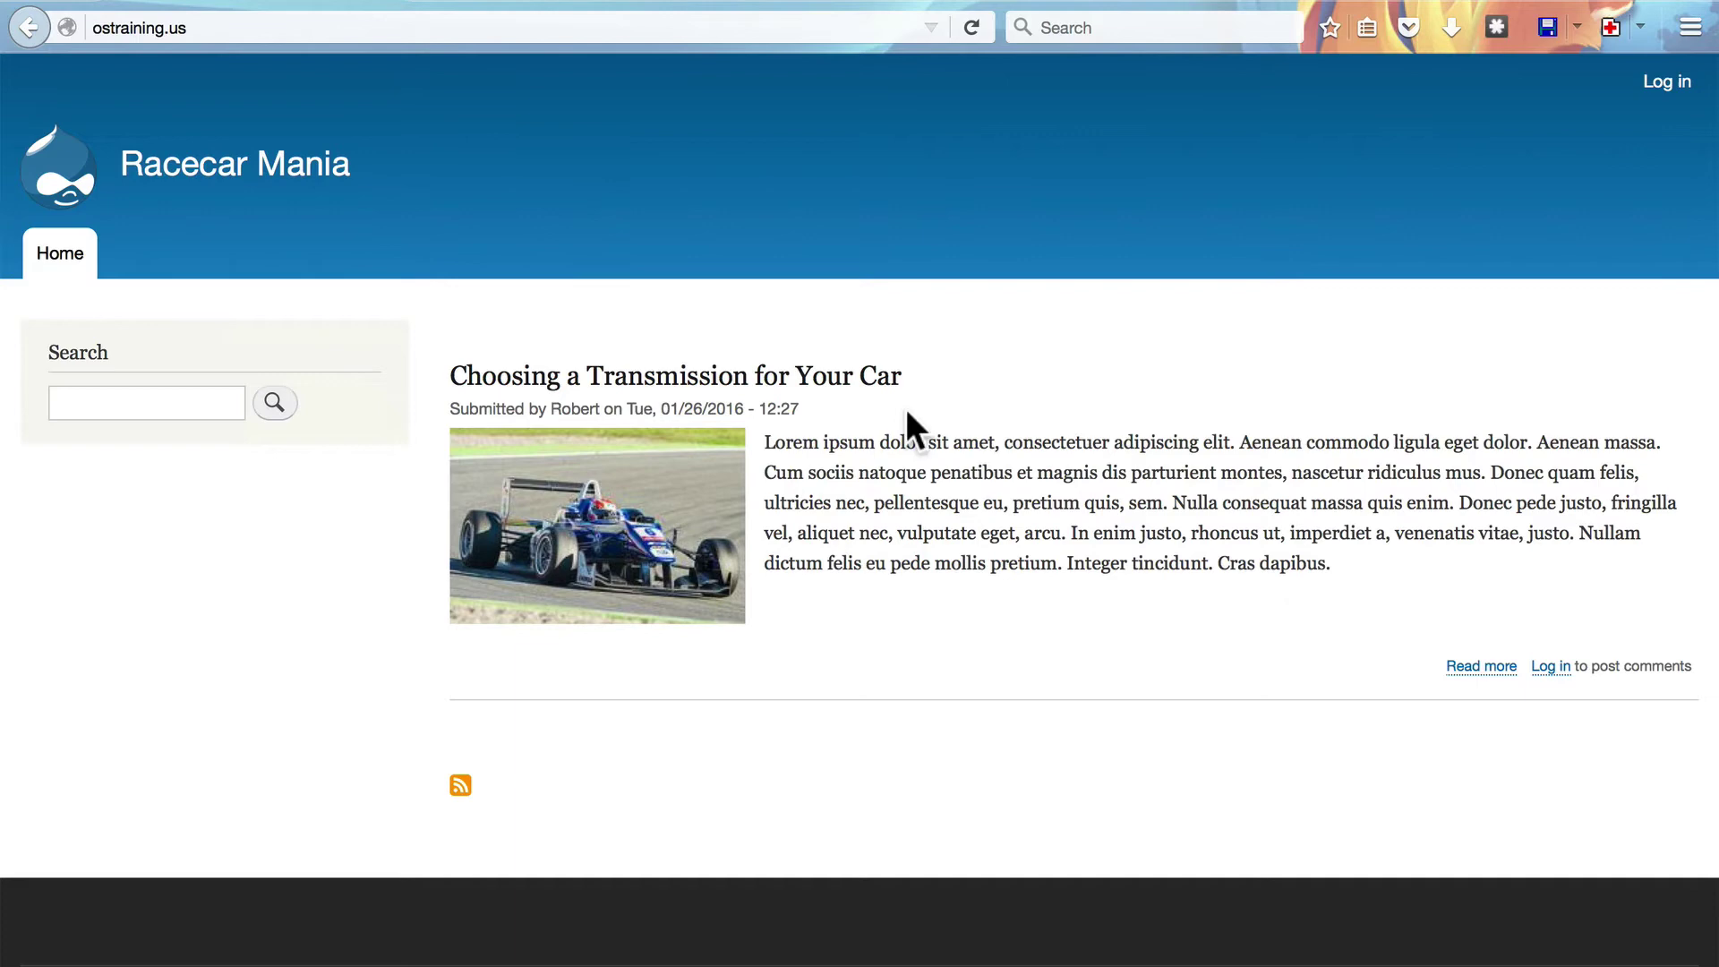
click(847, 384)
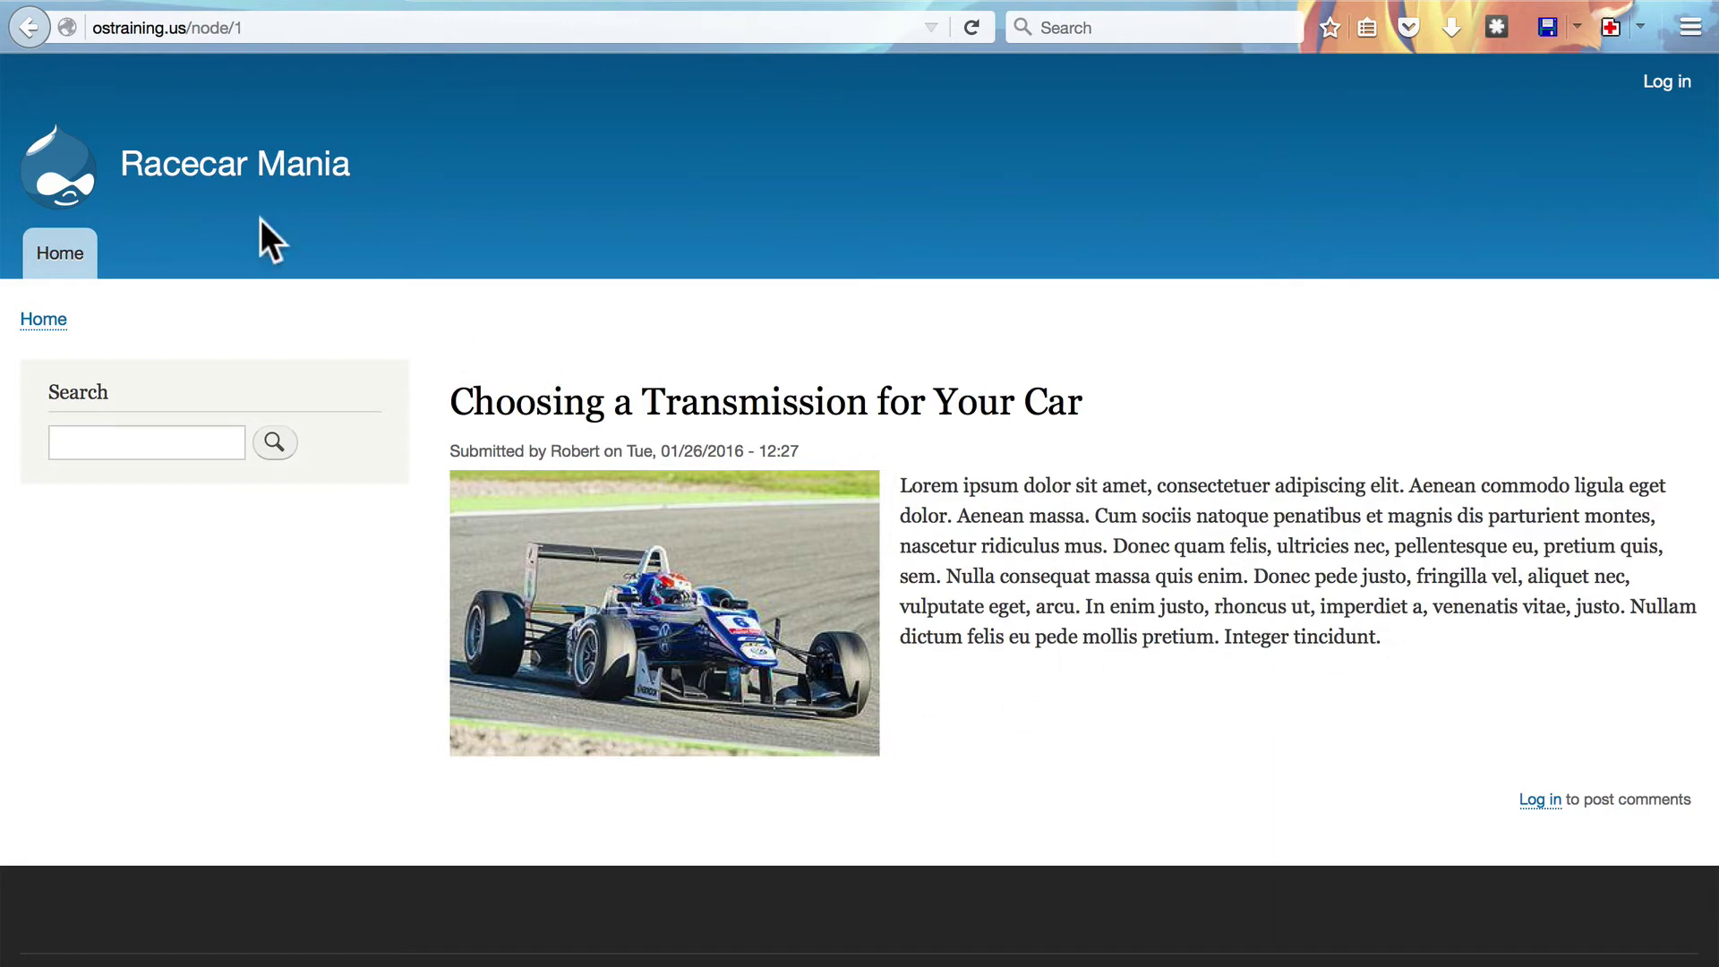
click(243, 175)
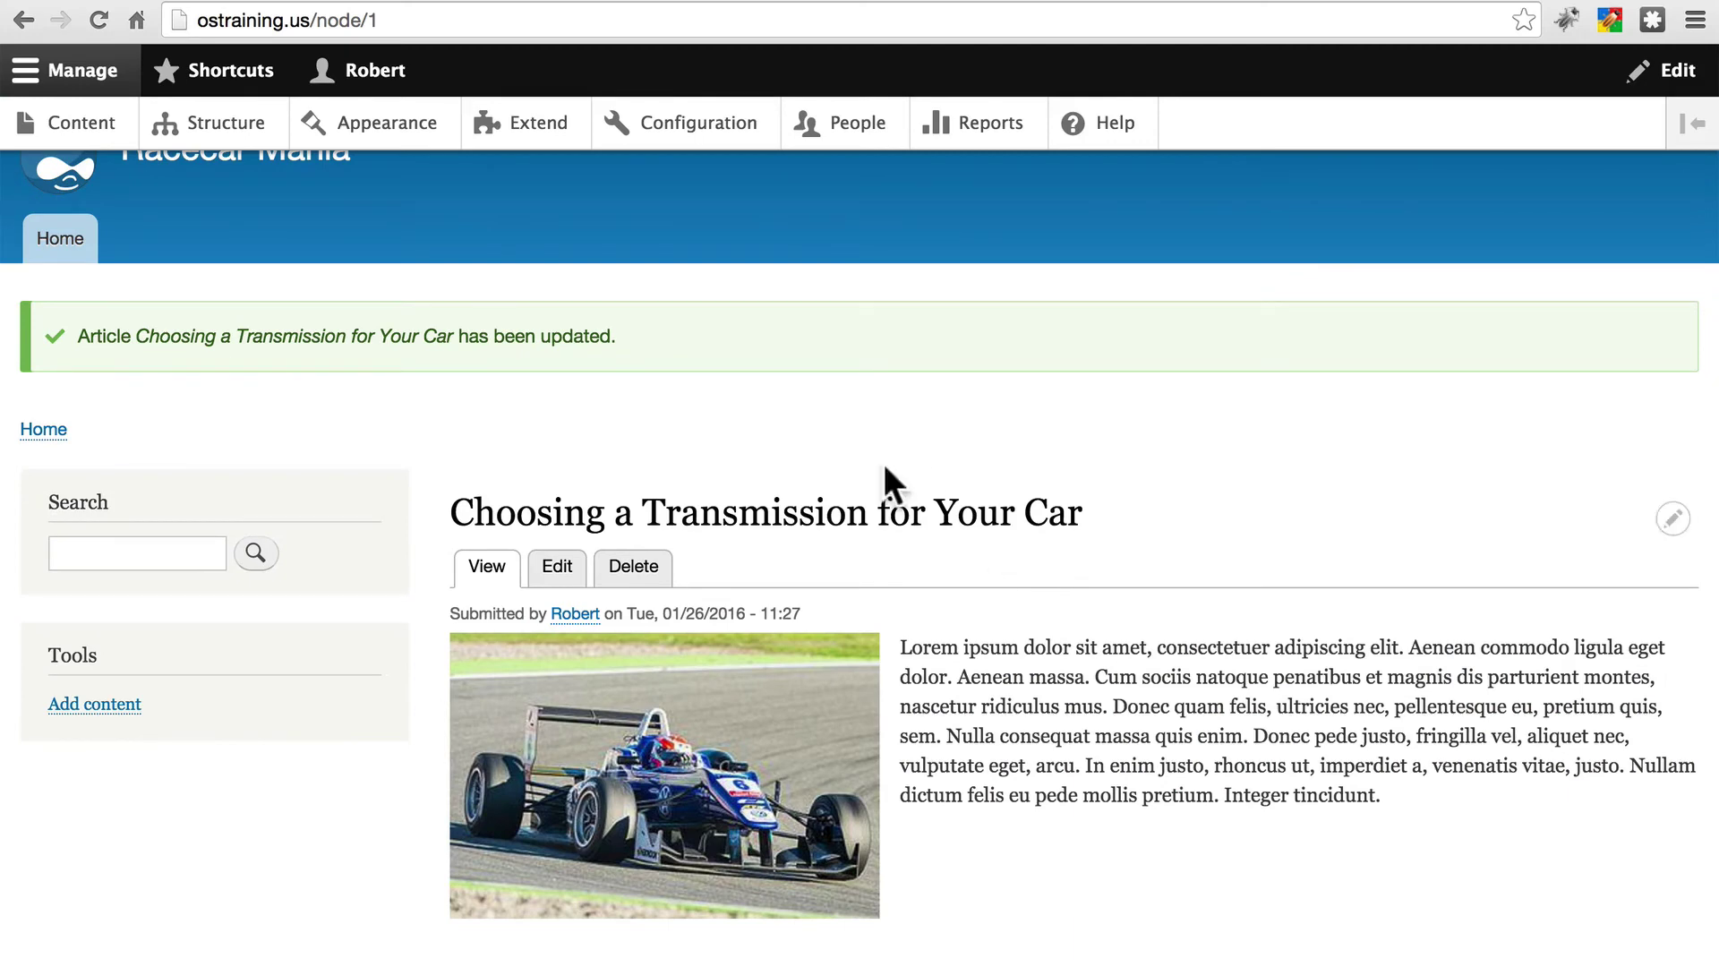
Step: Go to Configuration in the admin toolbar and open Performance under Development
click(708, 141)
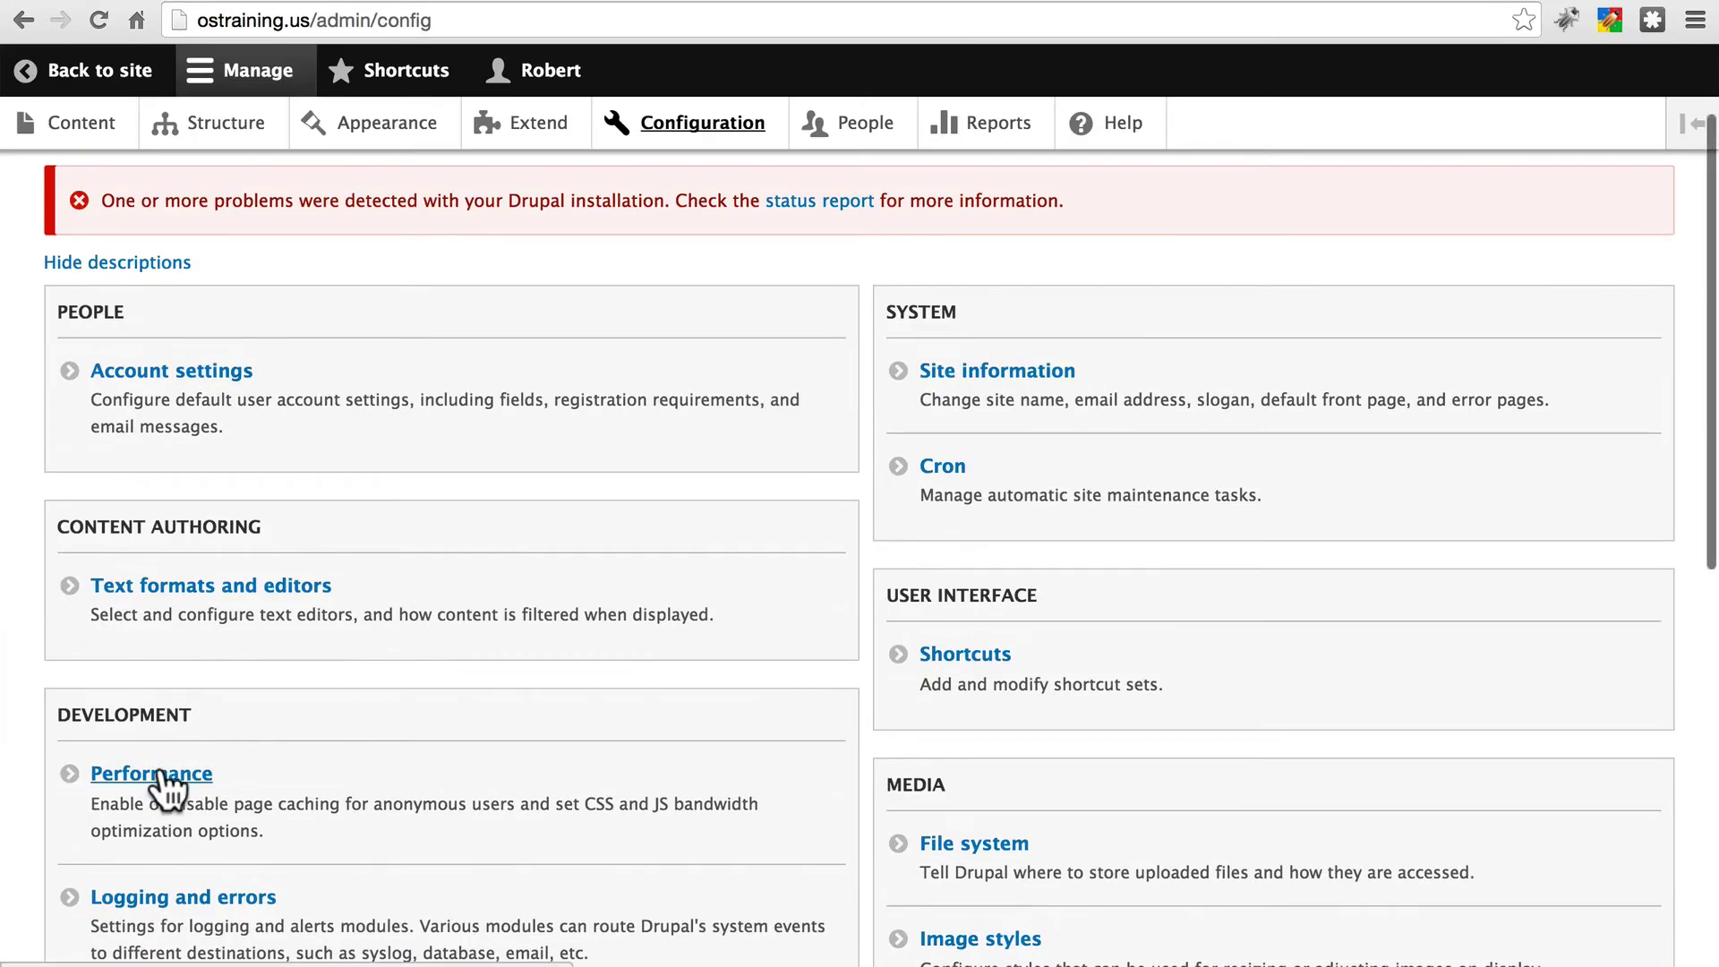
click(154, 775)
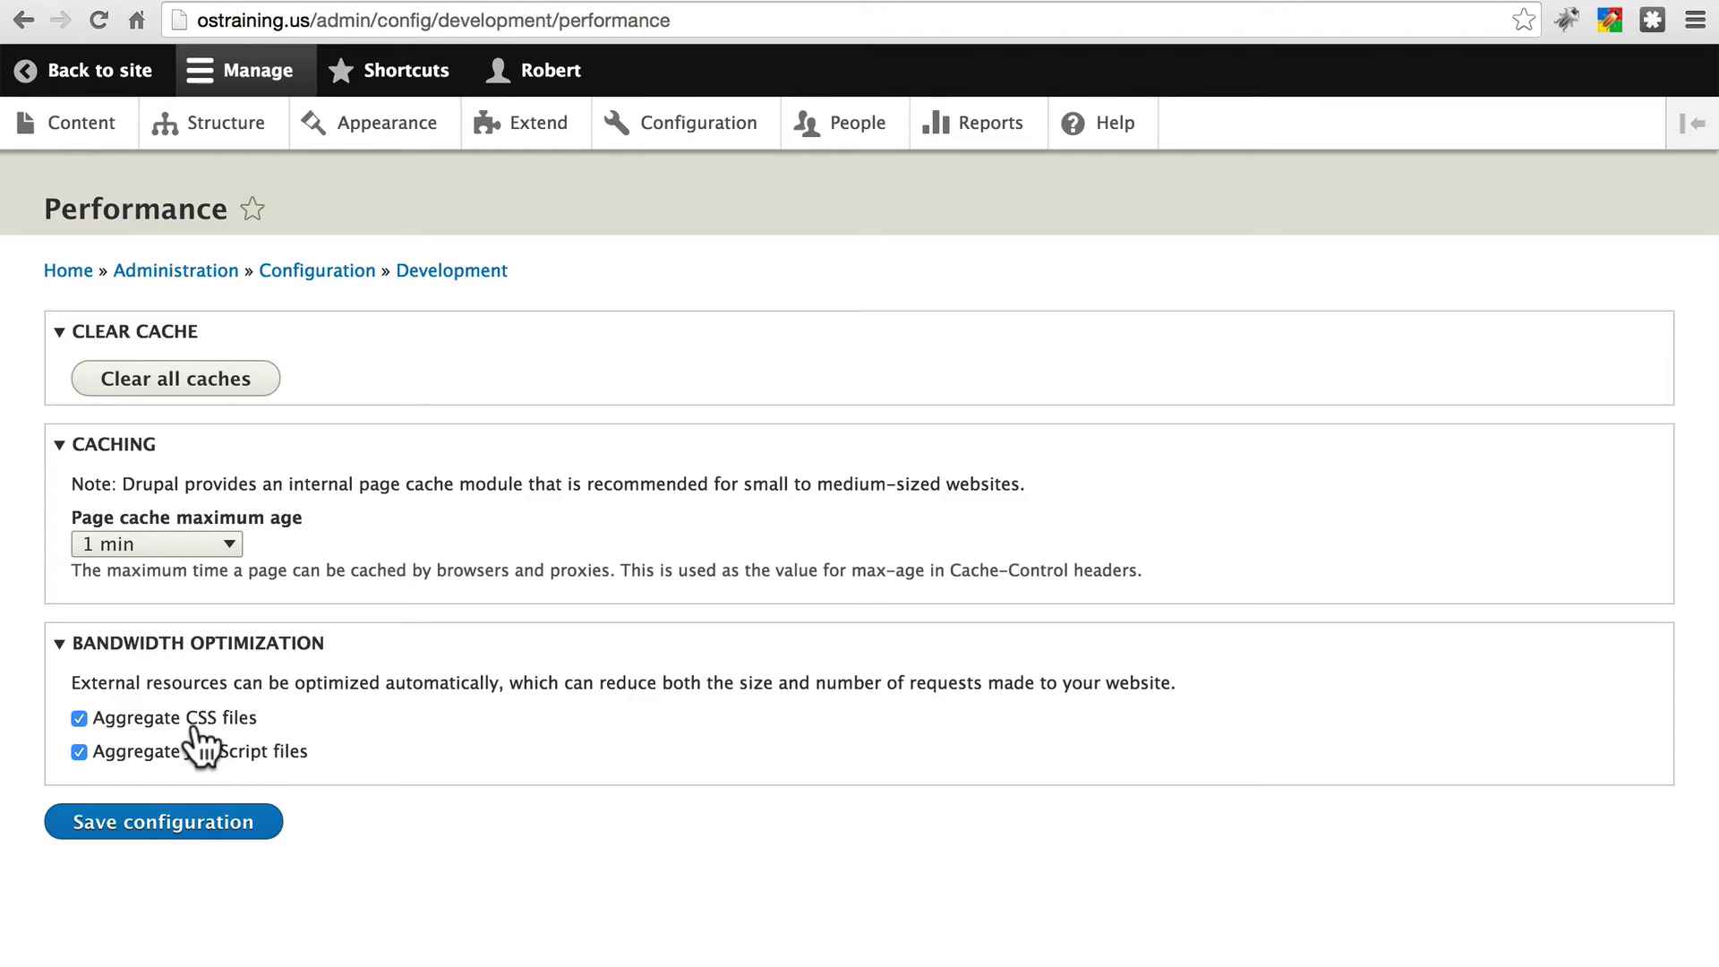
key(super+Tab)
key(super+Tab)
key(super+Tab)
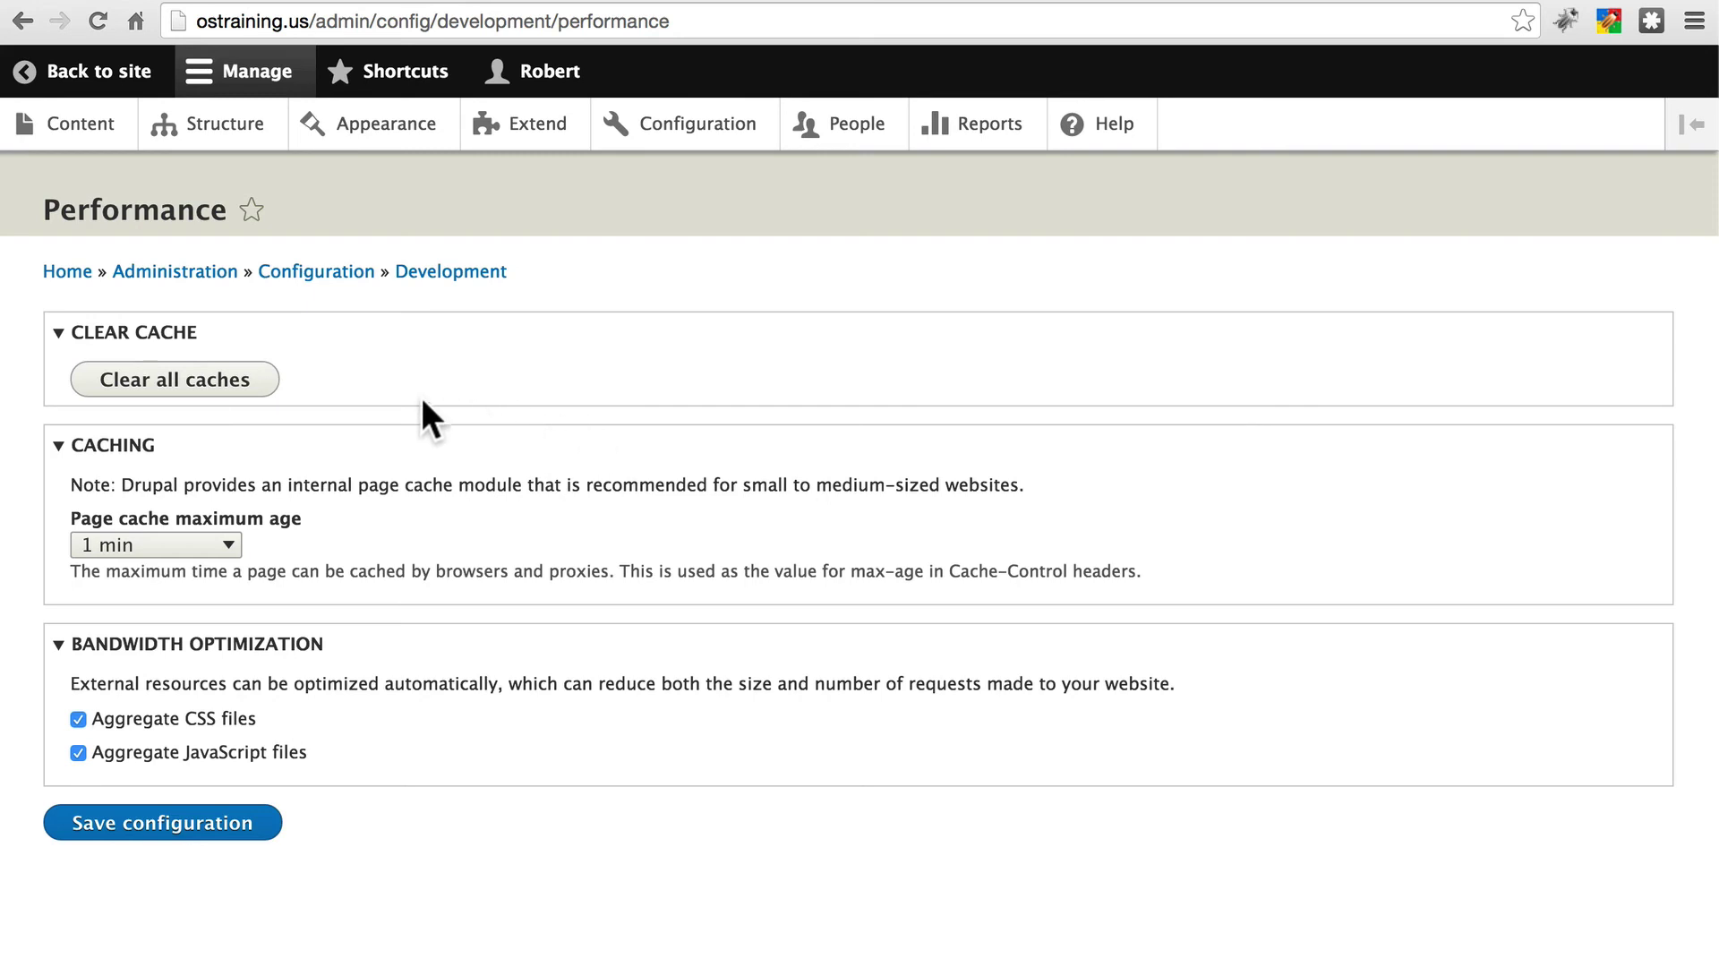
Step: Clear all caches, then alternate between the Preview hosting diagram and the Performance page
click(184, 394)
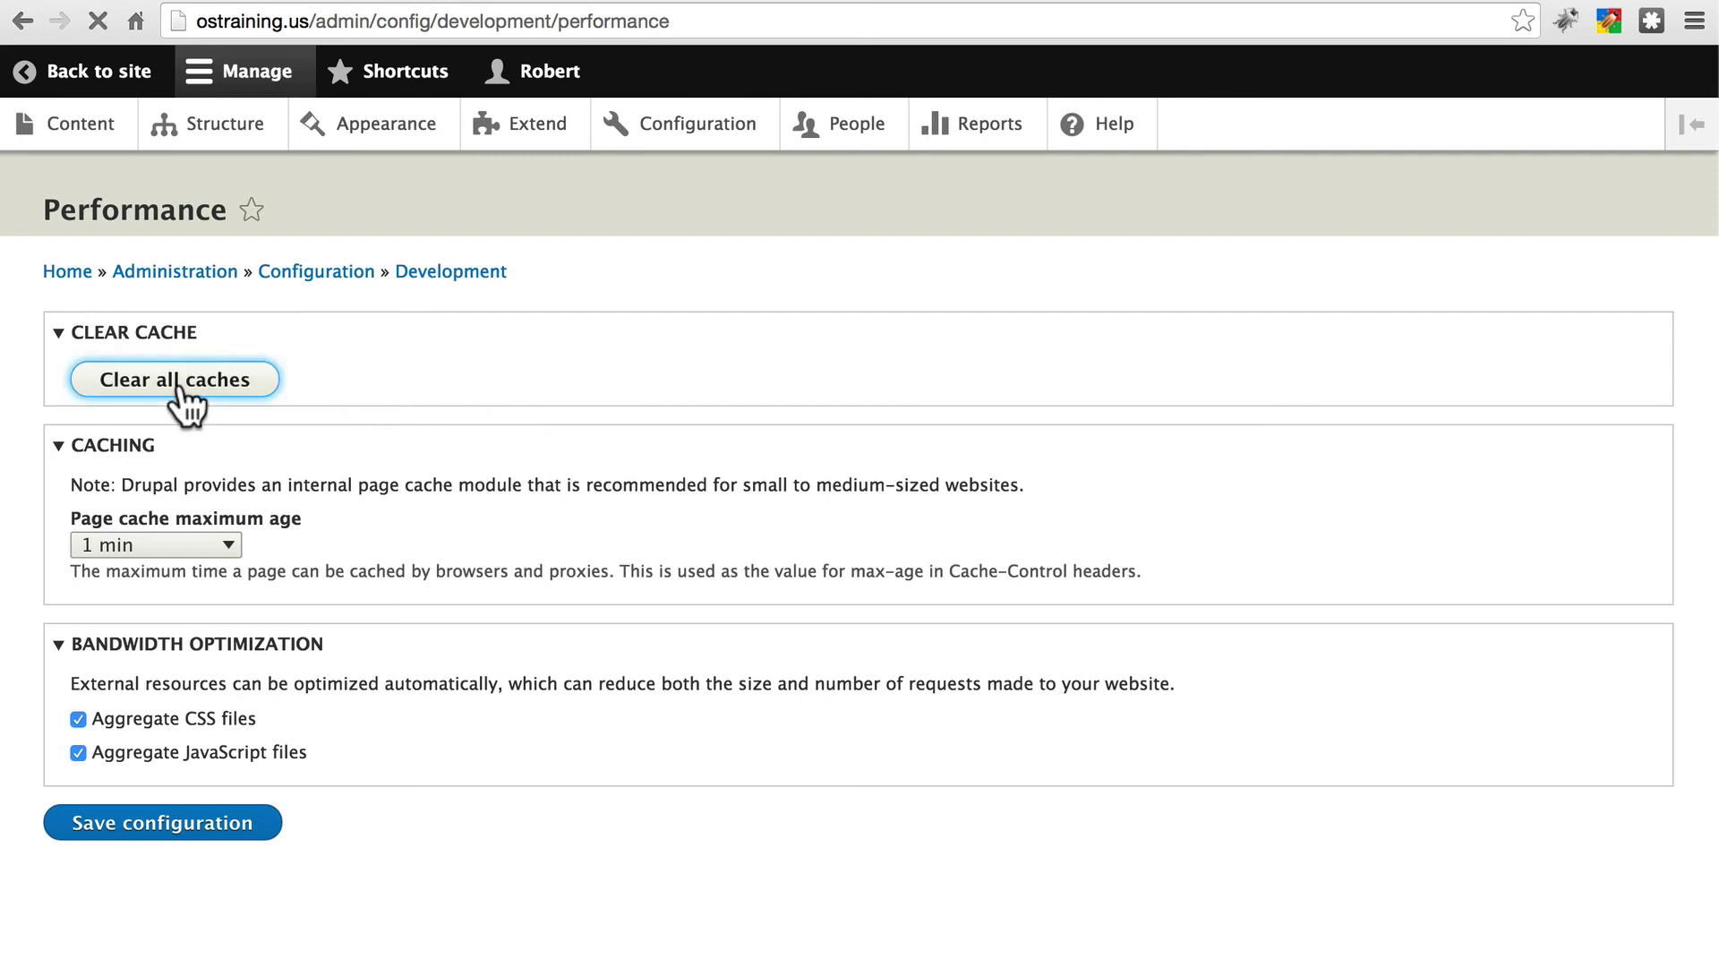
key(super+Tab)
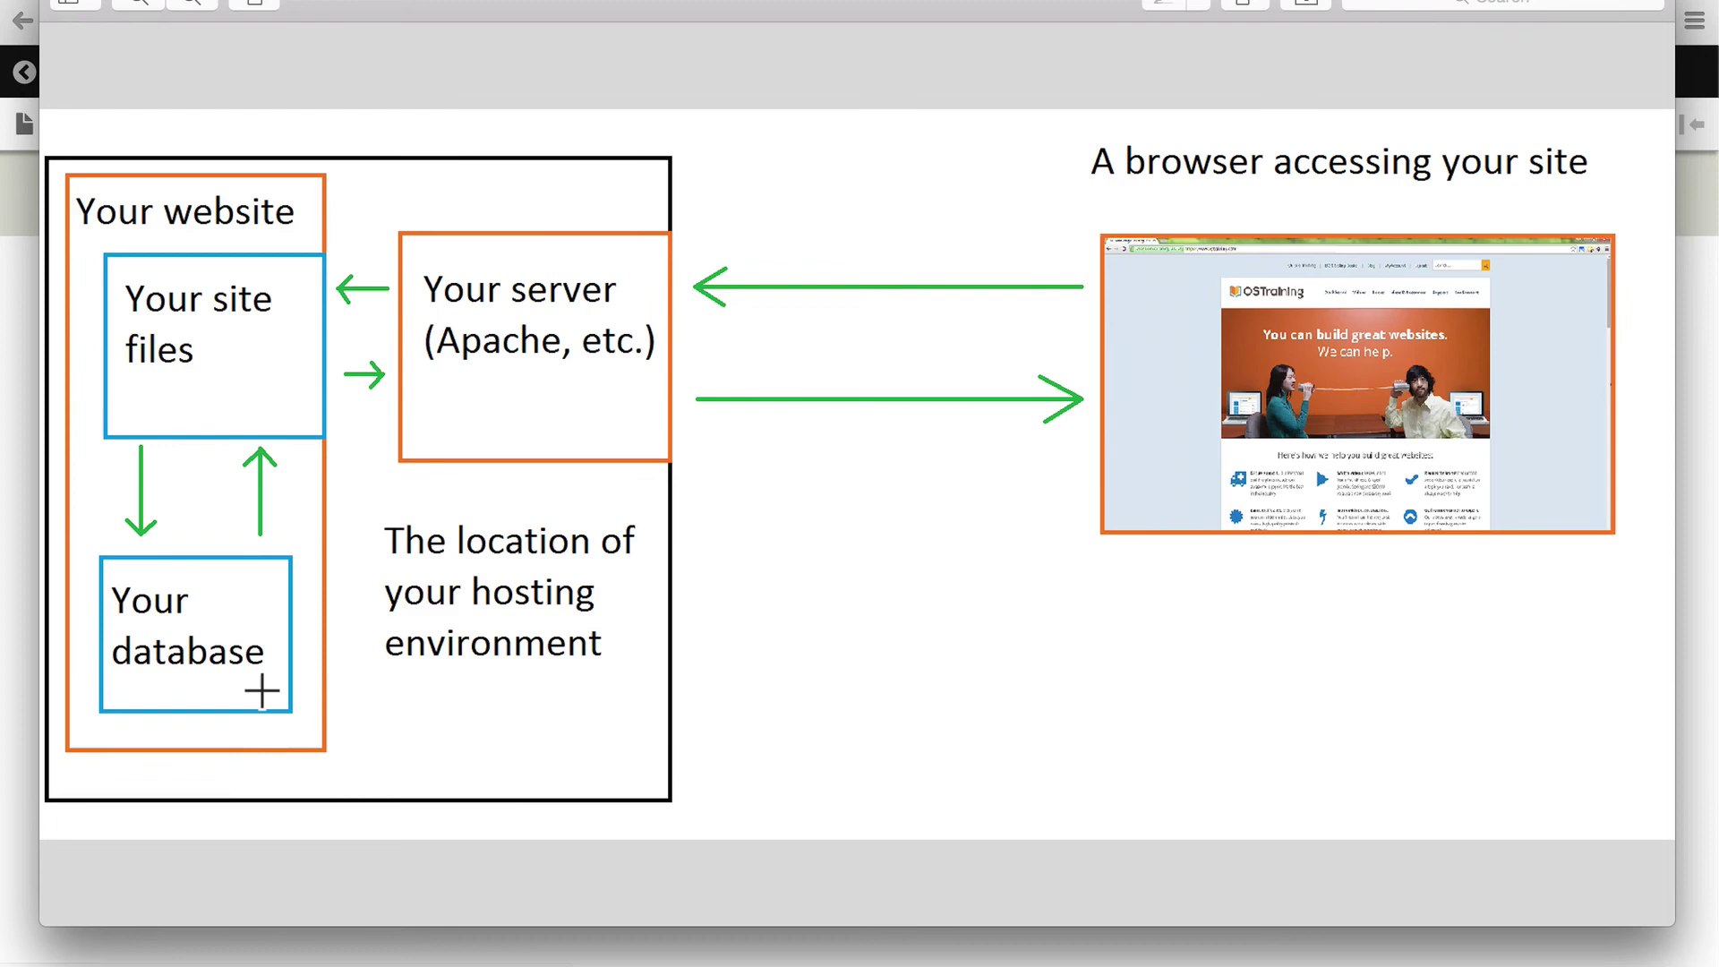
key(super+Tab)
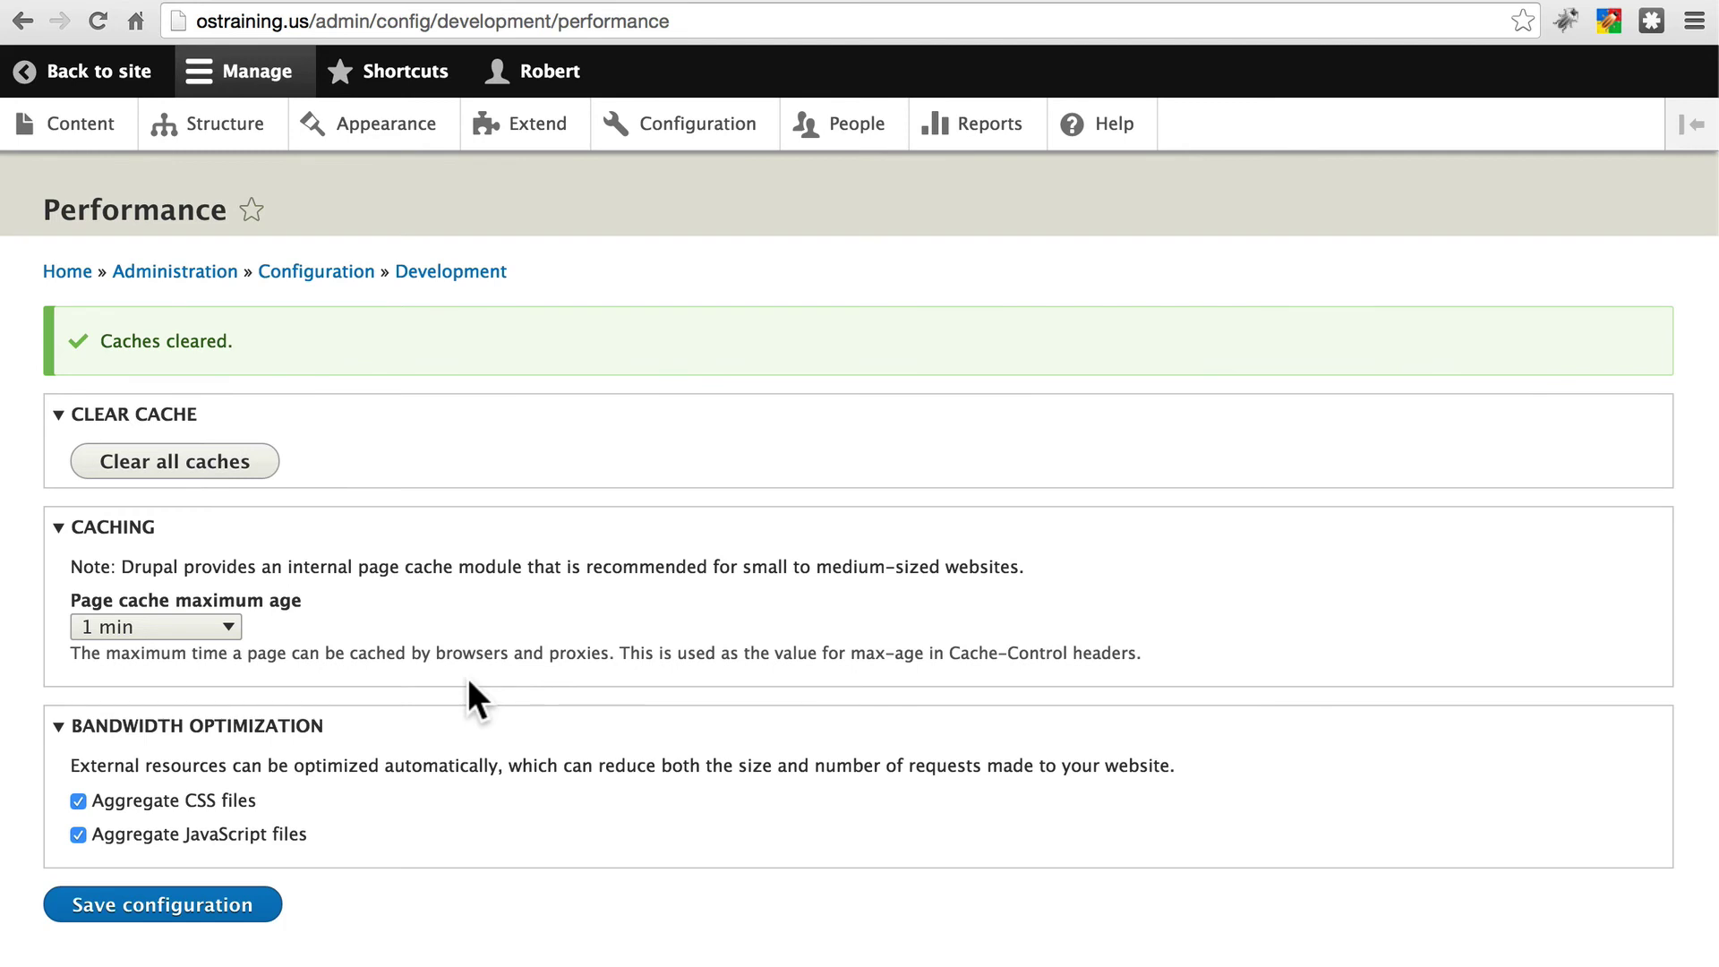
key(super+Tab)
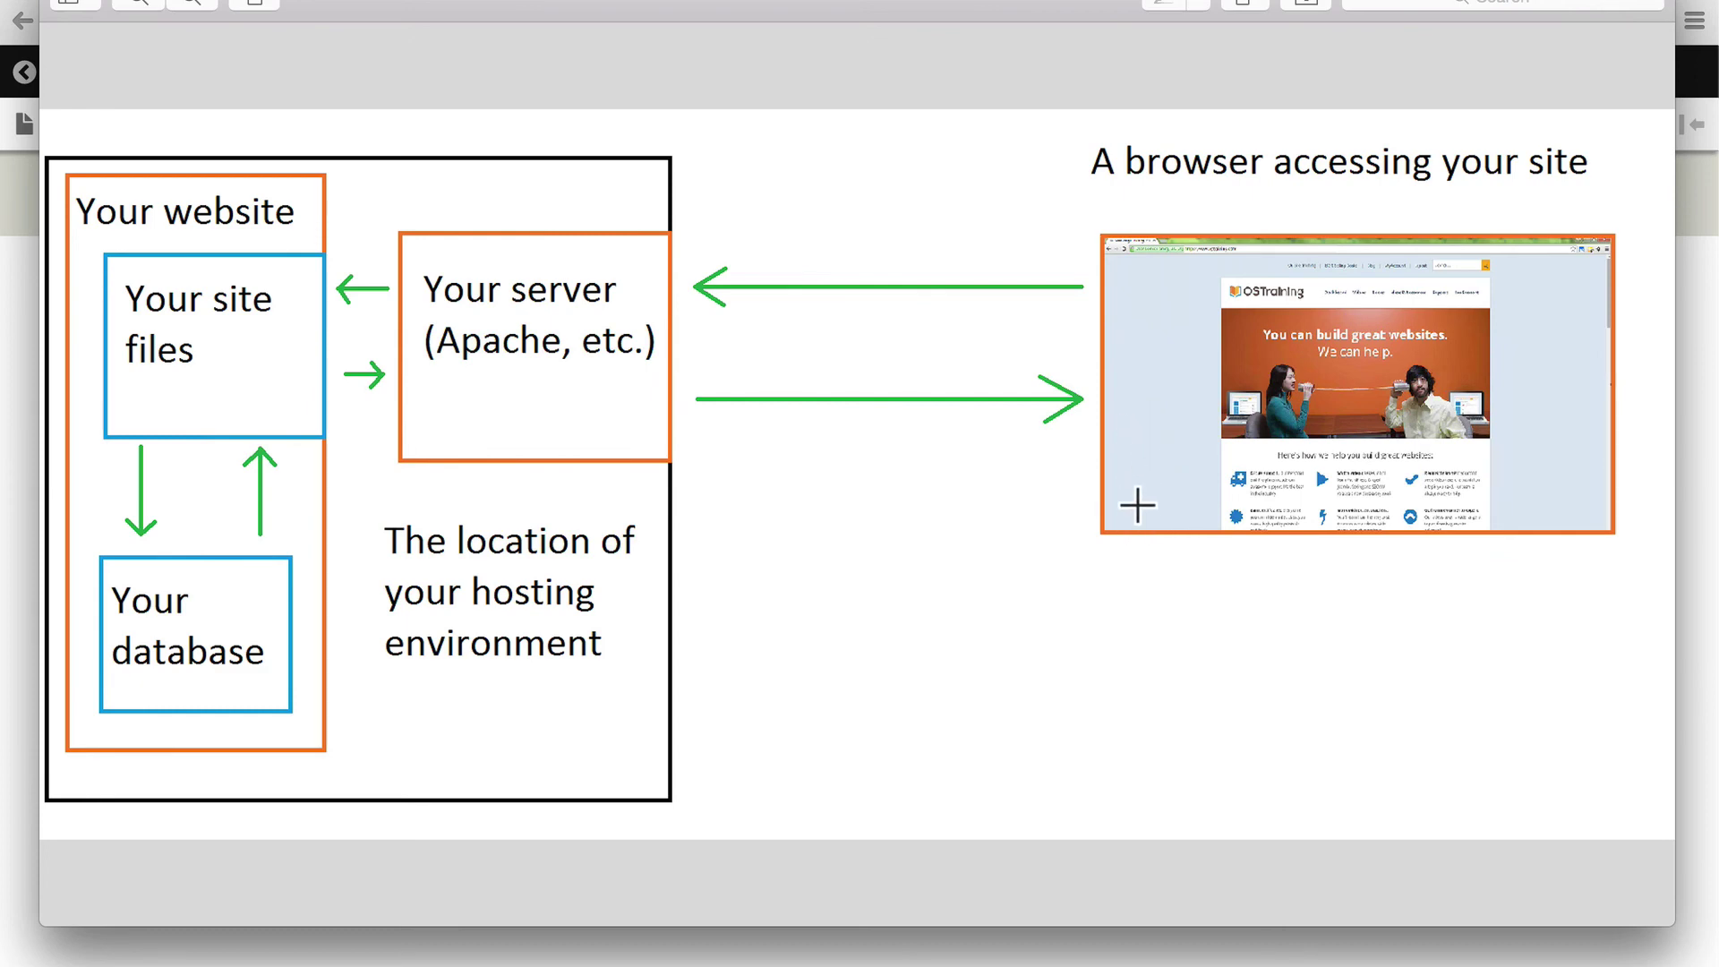
key(super+Tab)
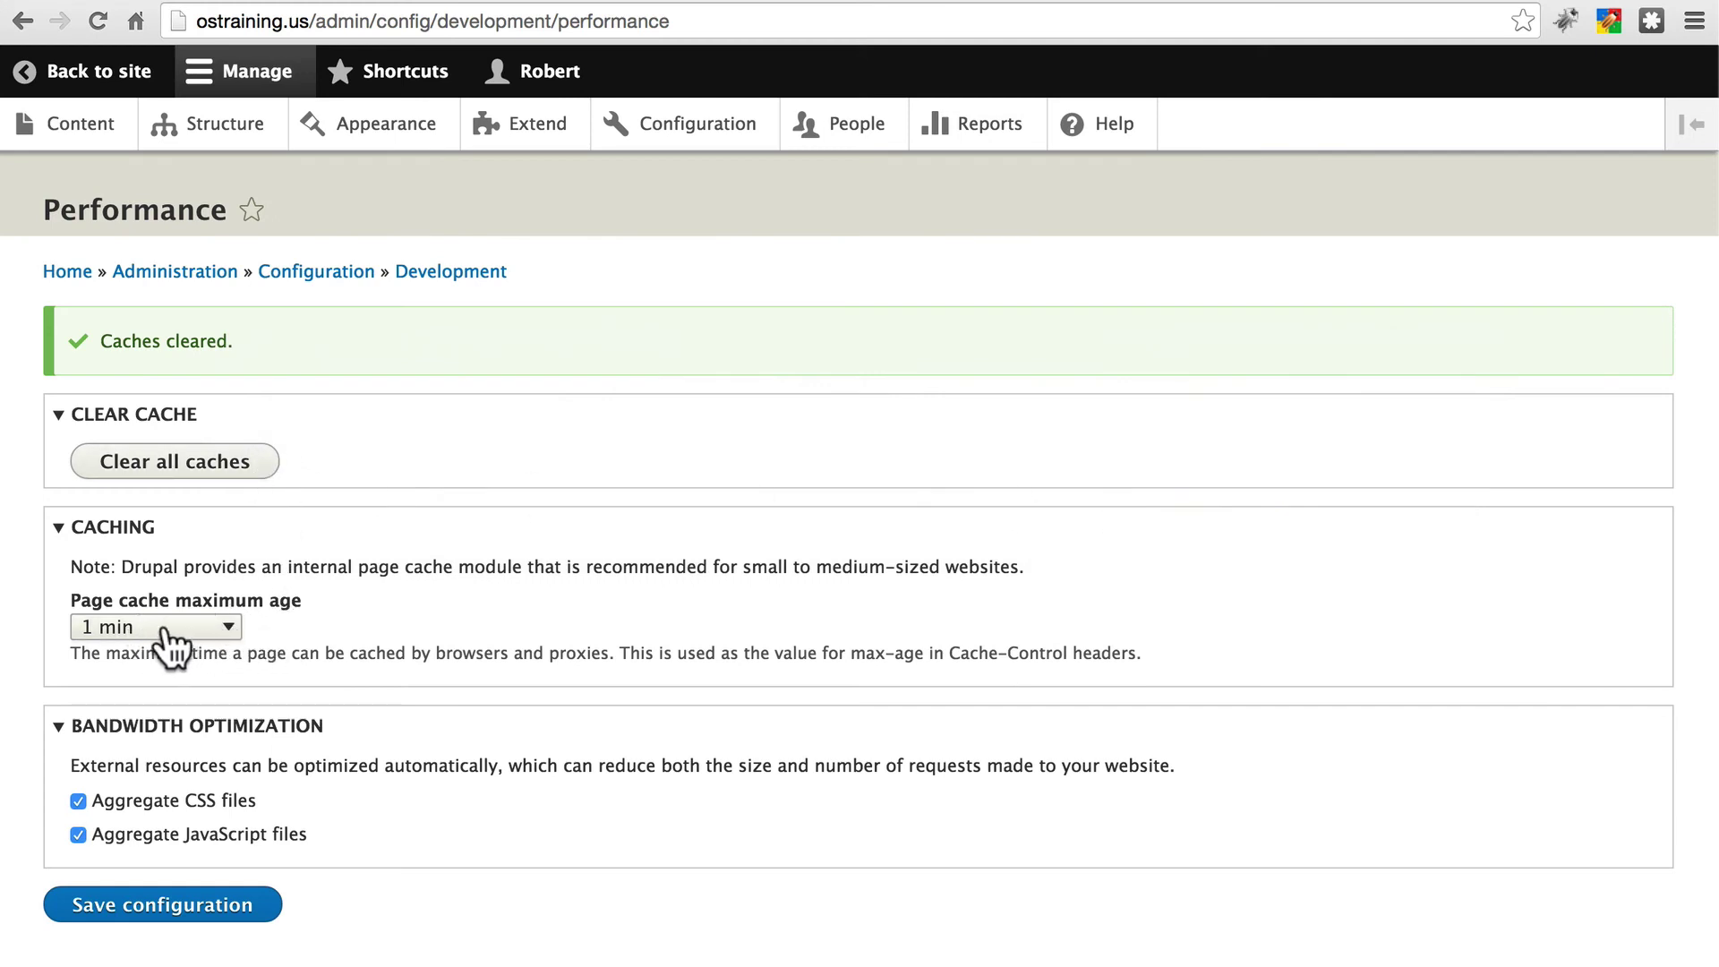
click(134, 625)
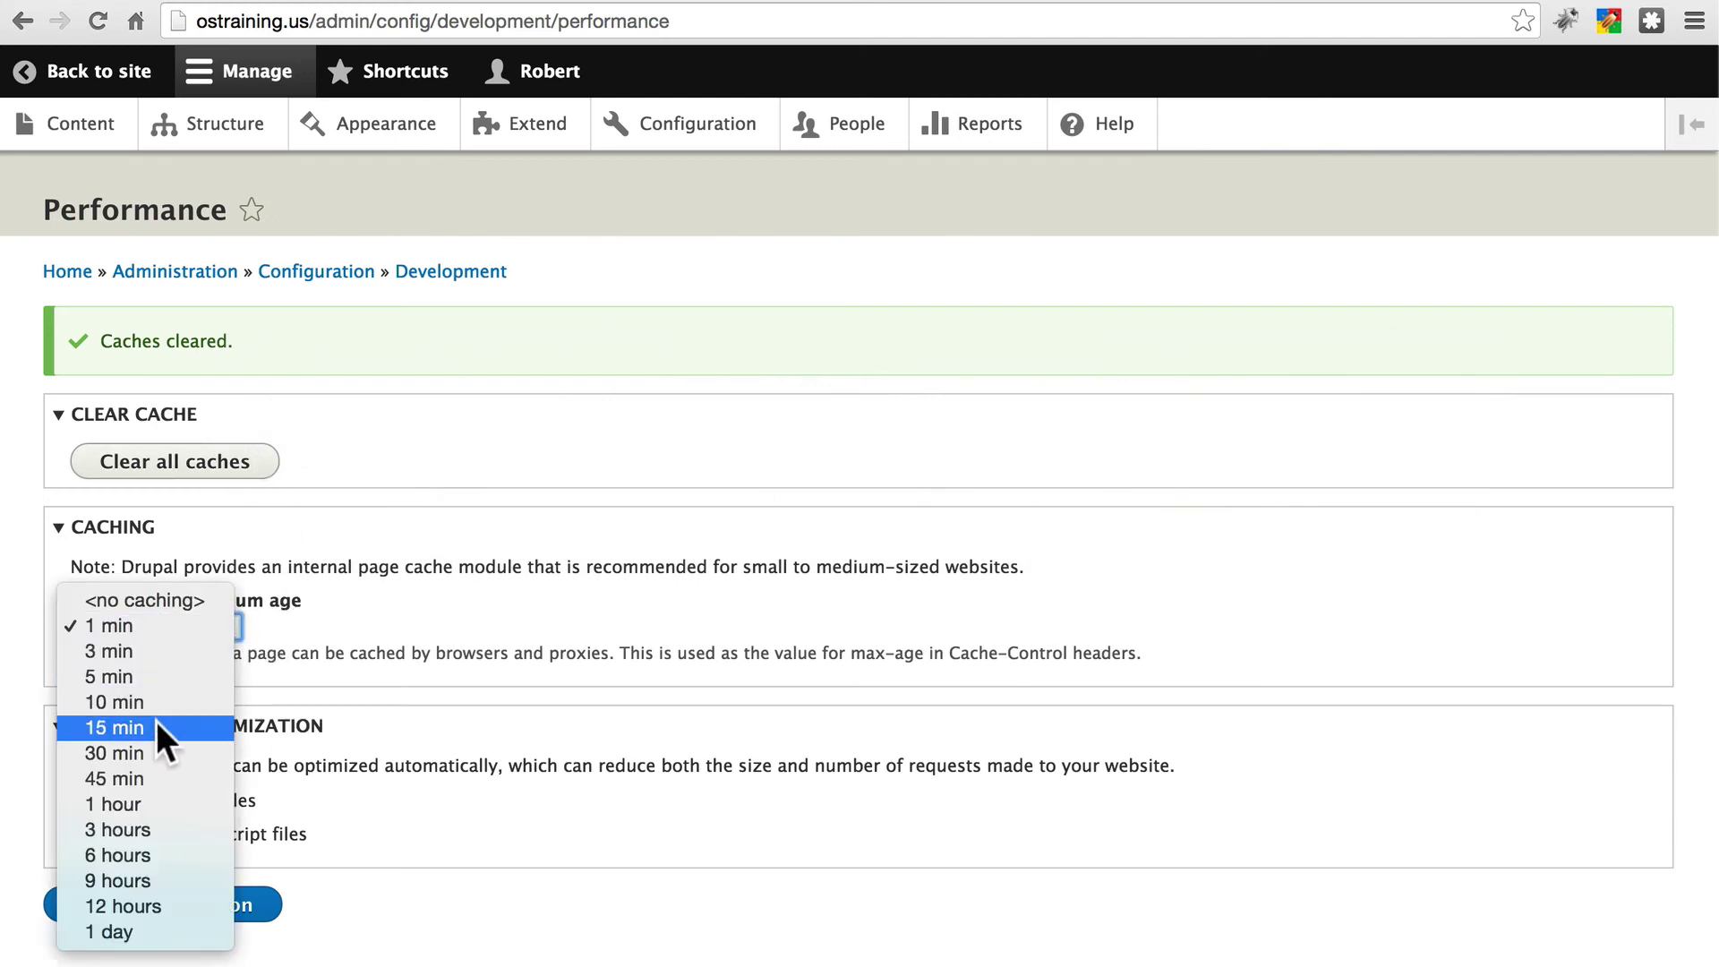
click(169, 625)
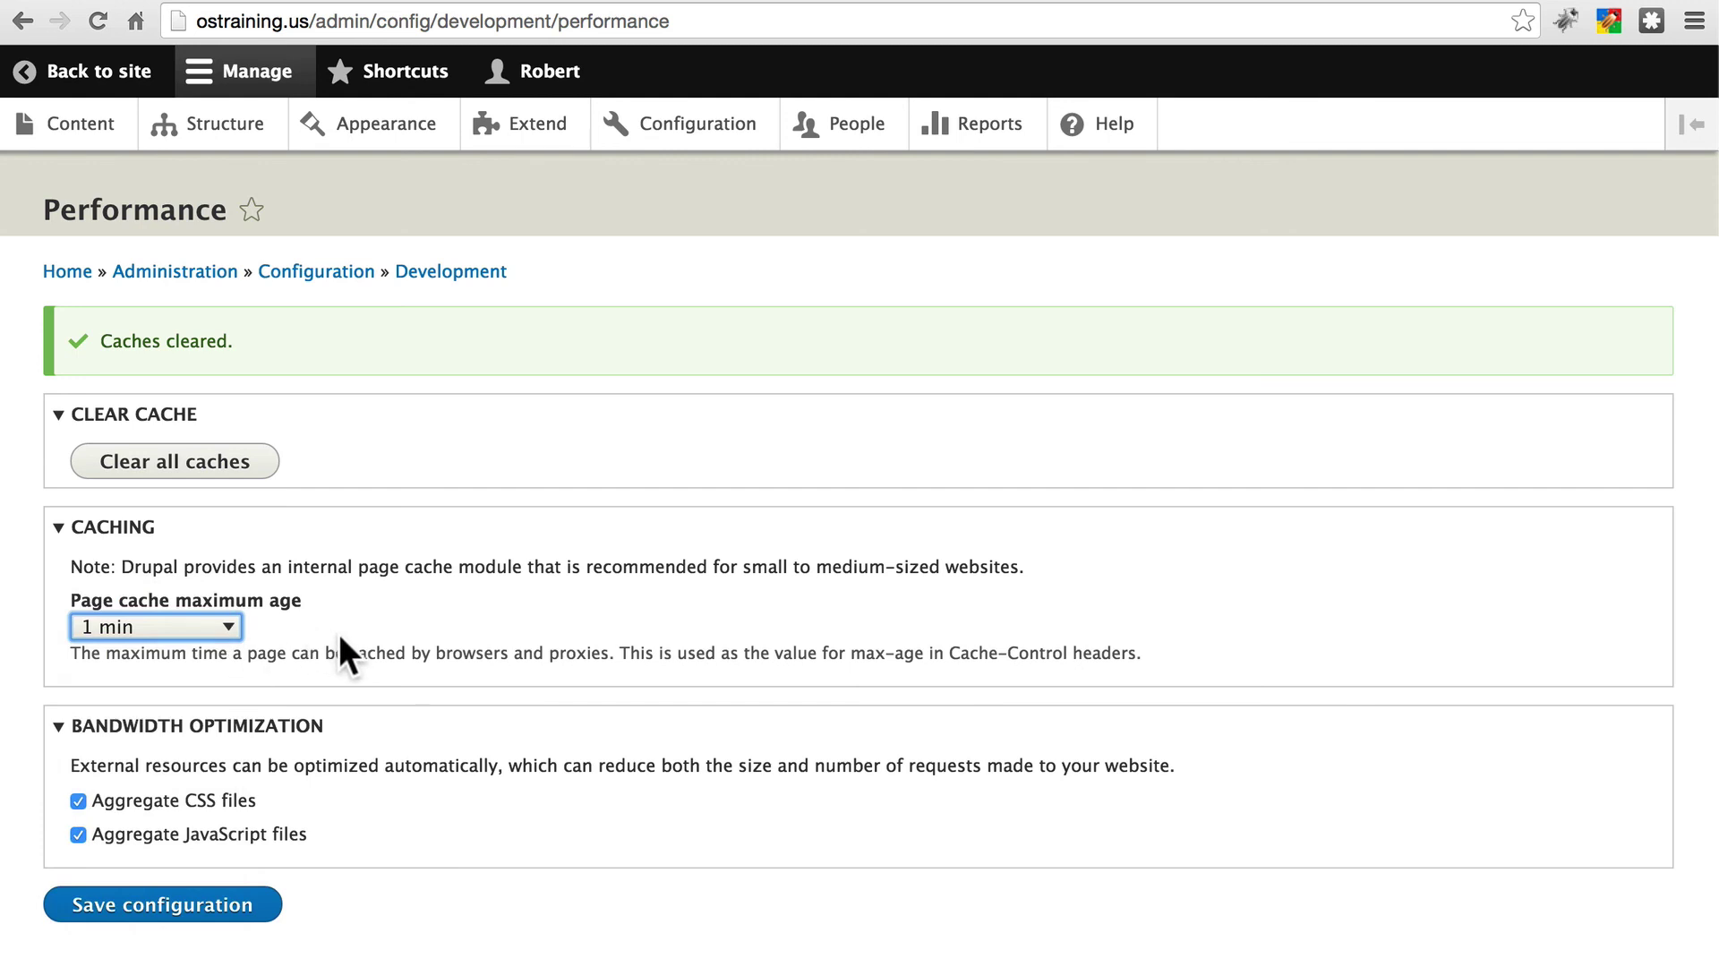
click(338, 632)
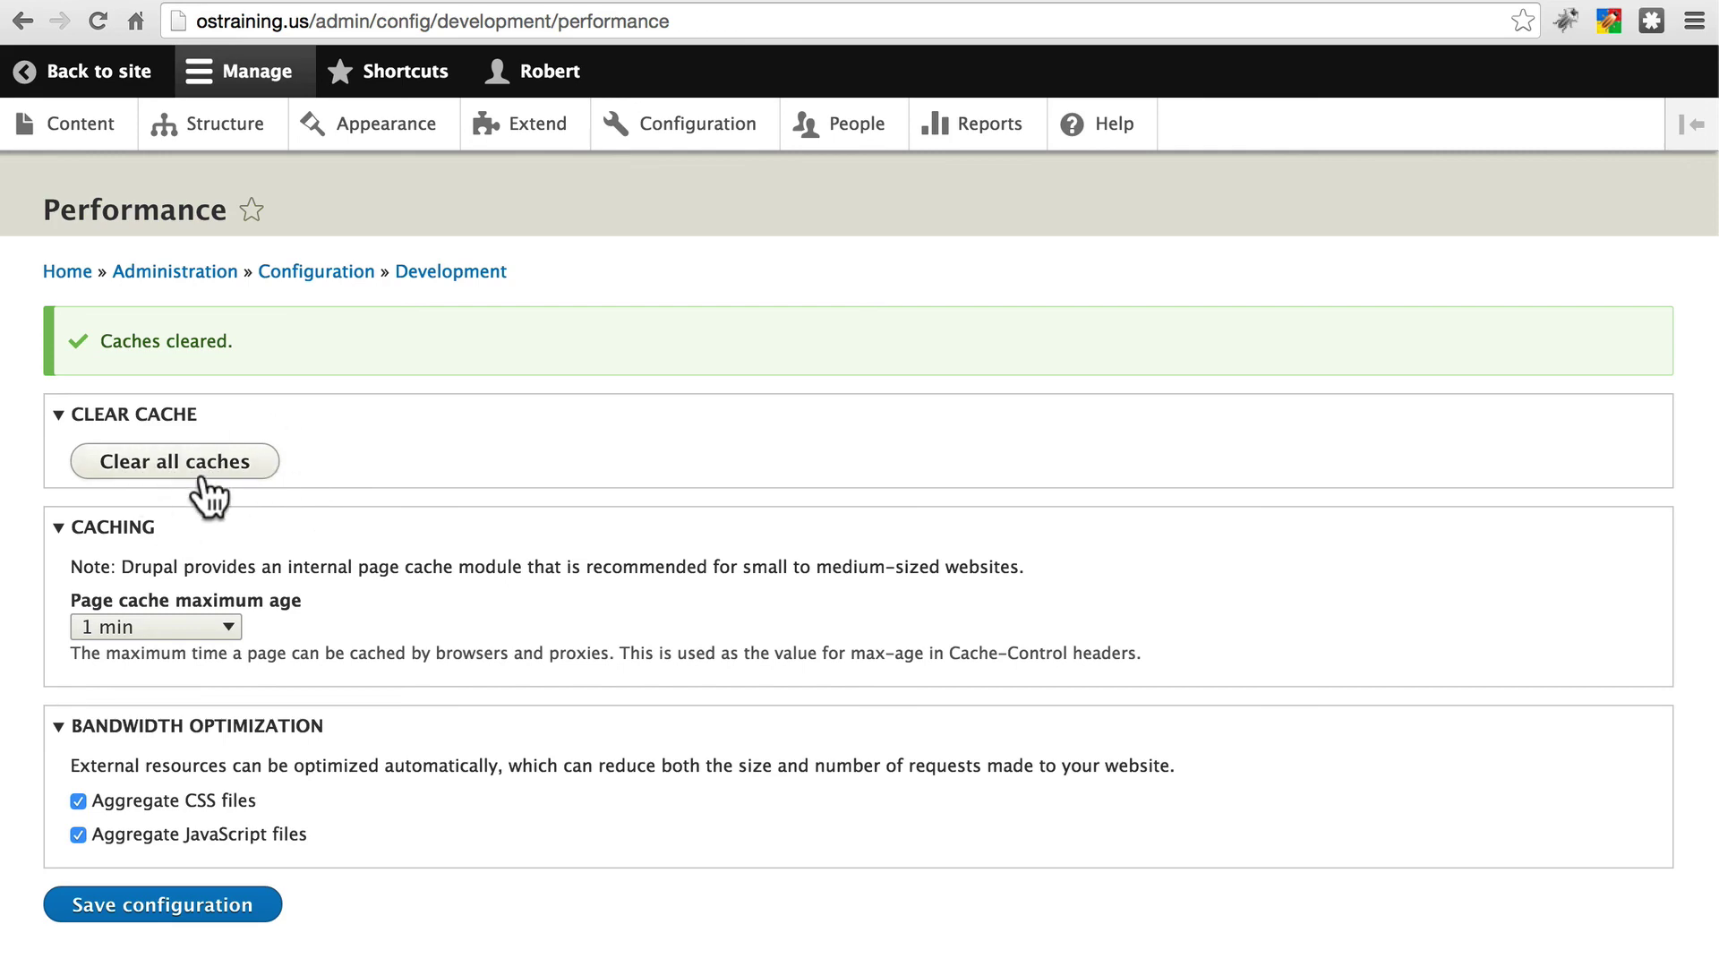
key(super+Tab)
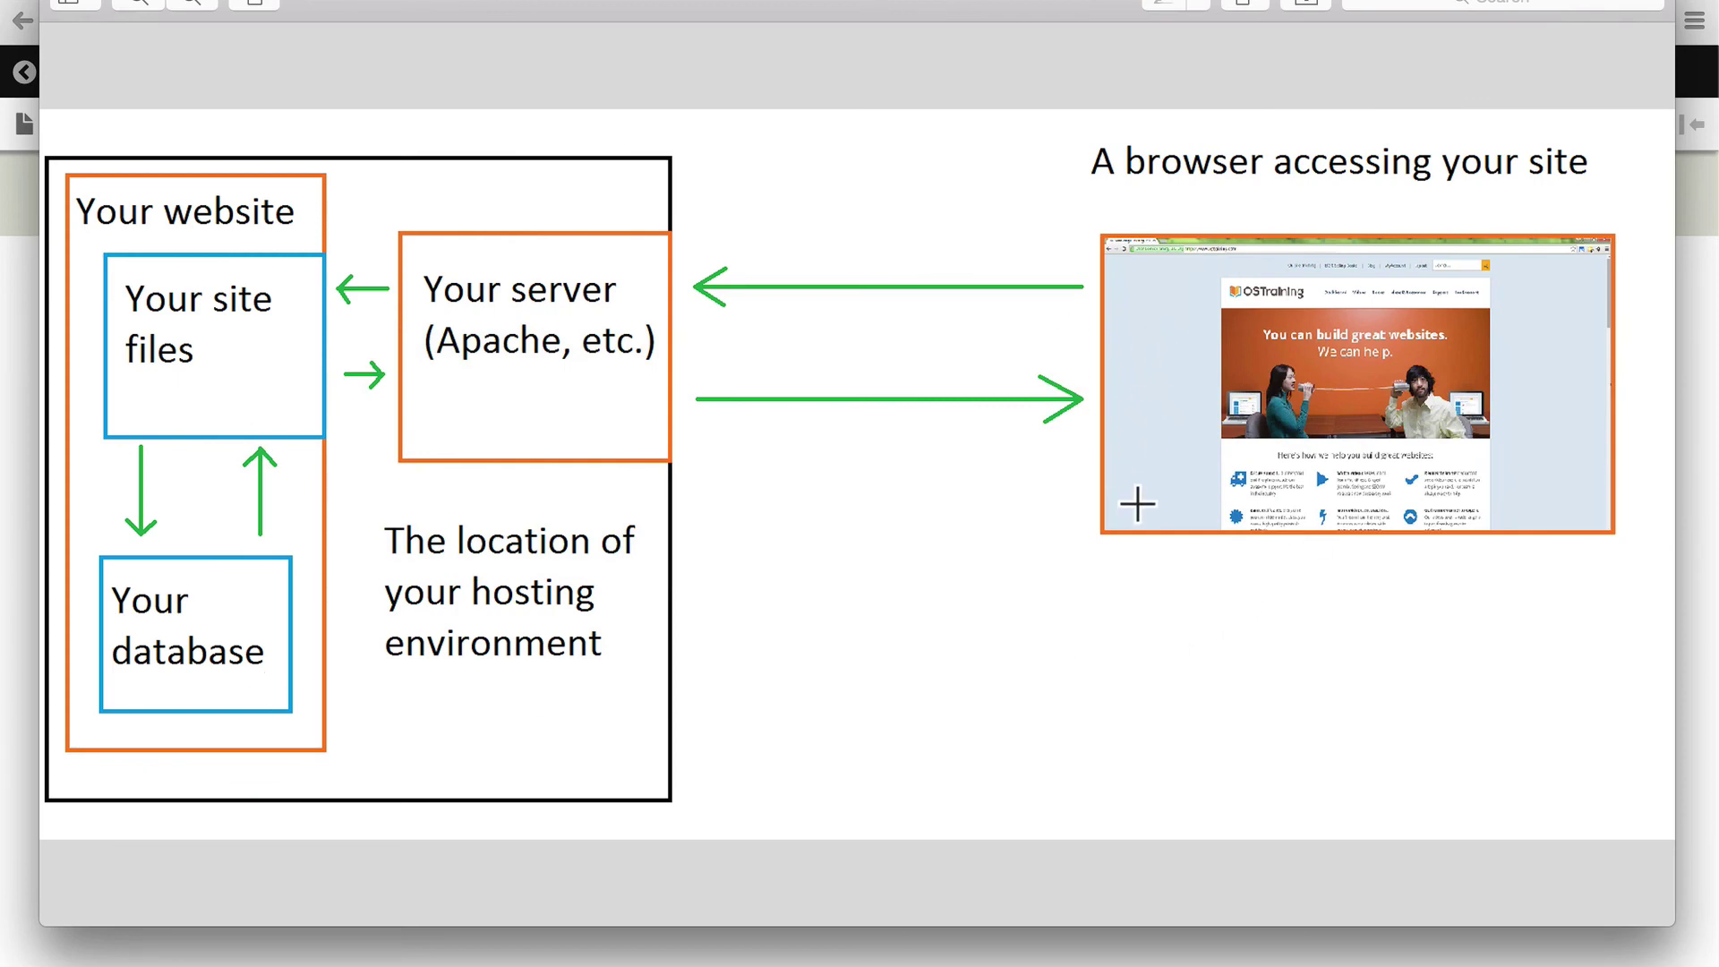
key(super+Tab)
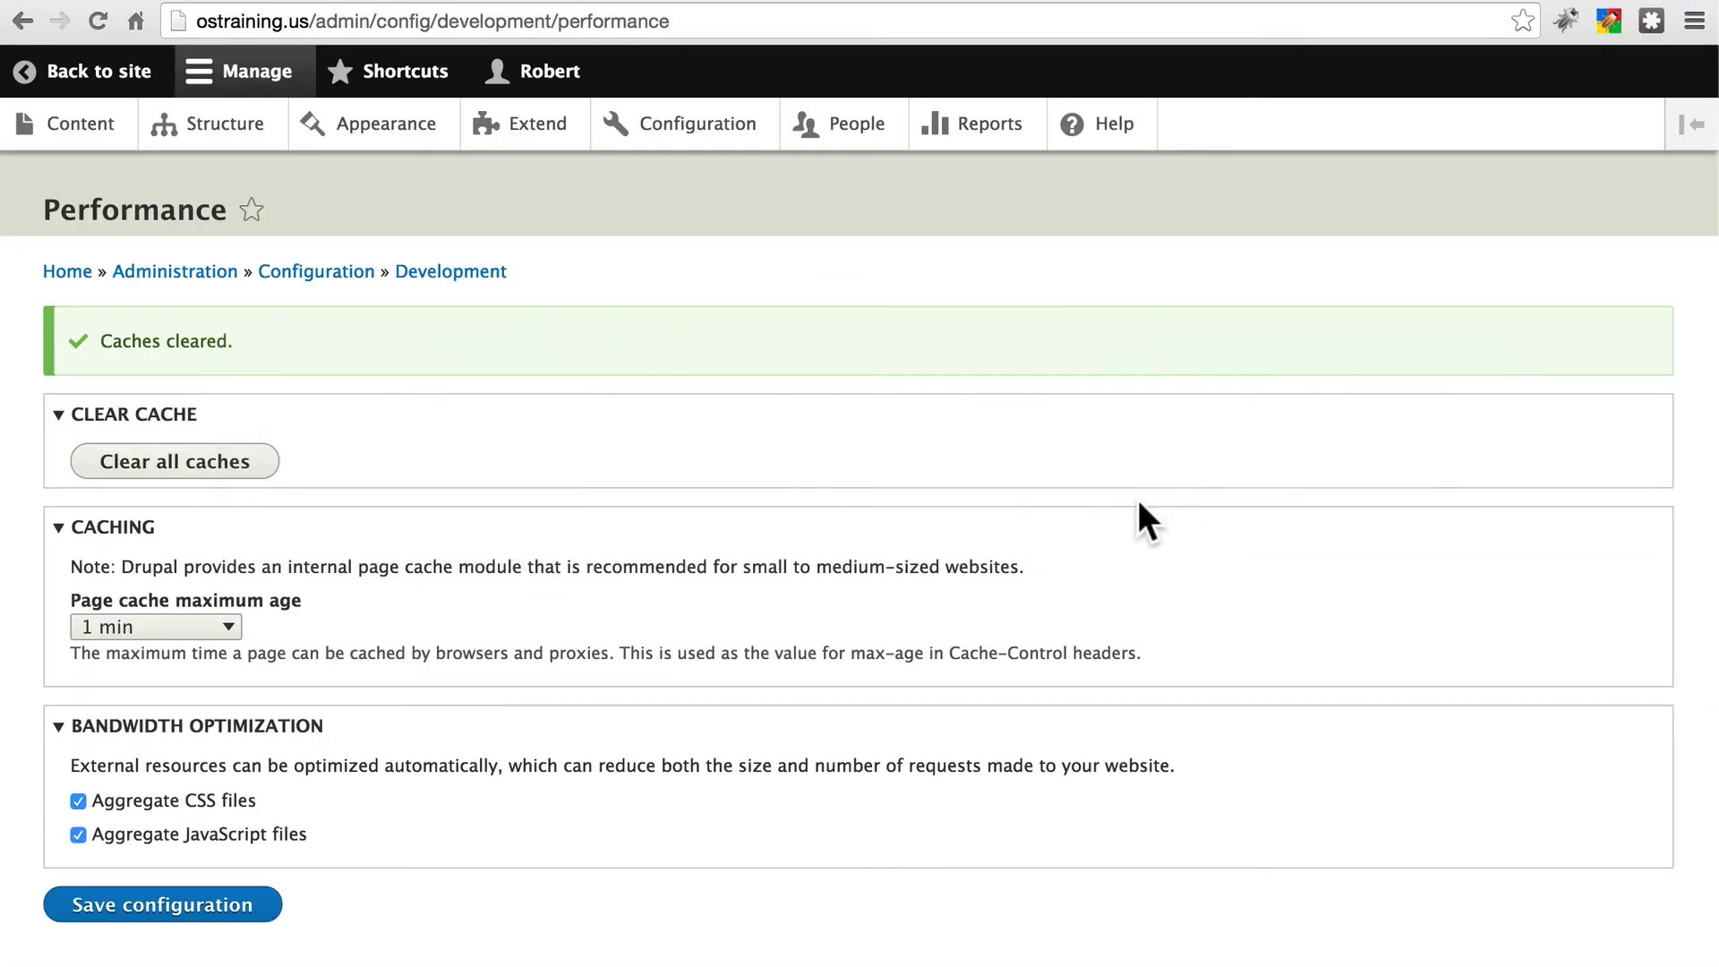
key(super+Tab)
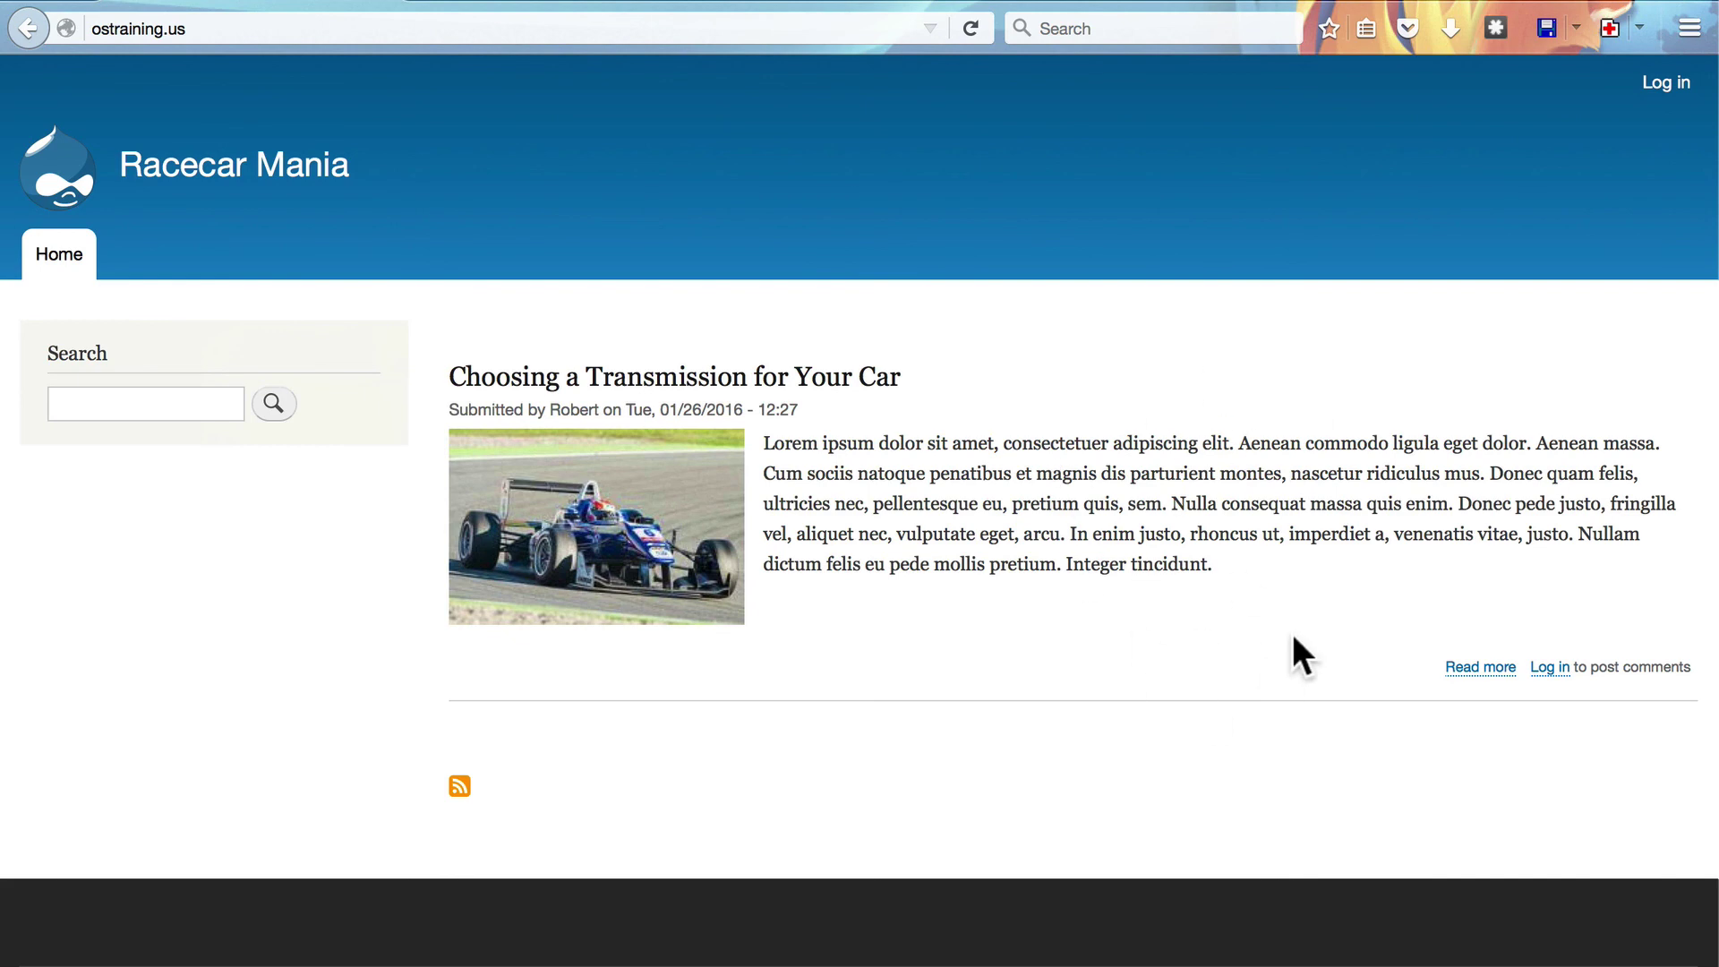
key(super+Tab)
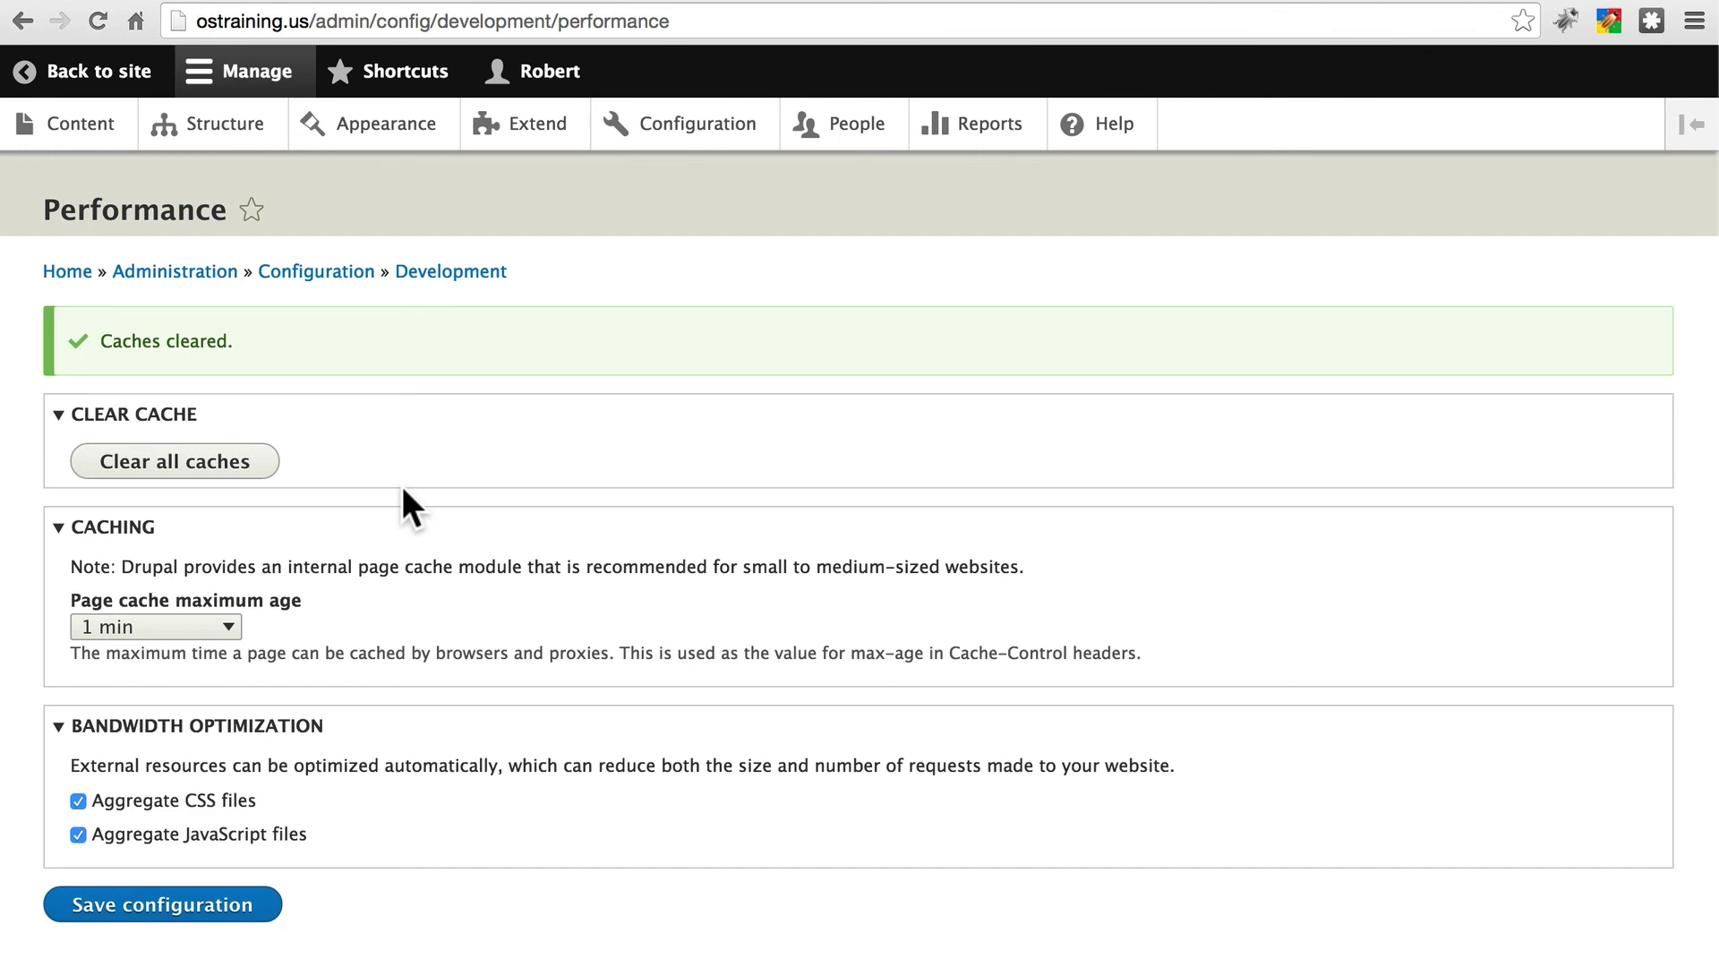
key(super+Tab)
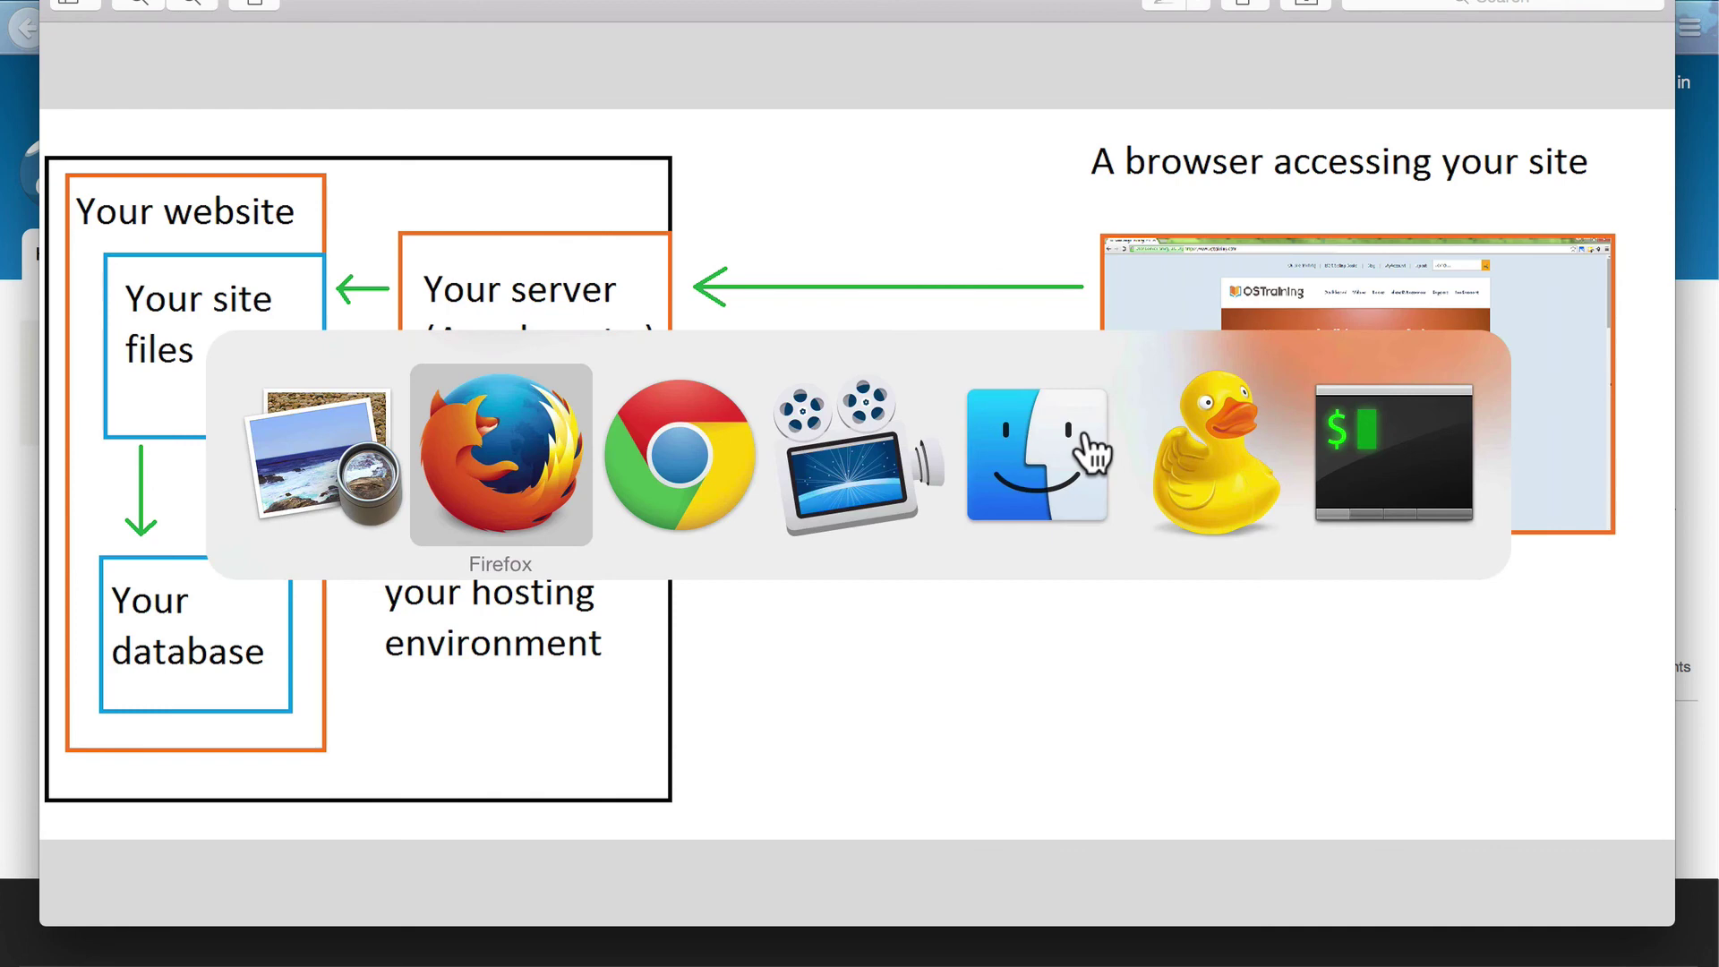
key(super+Tab)
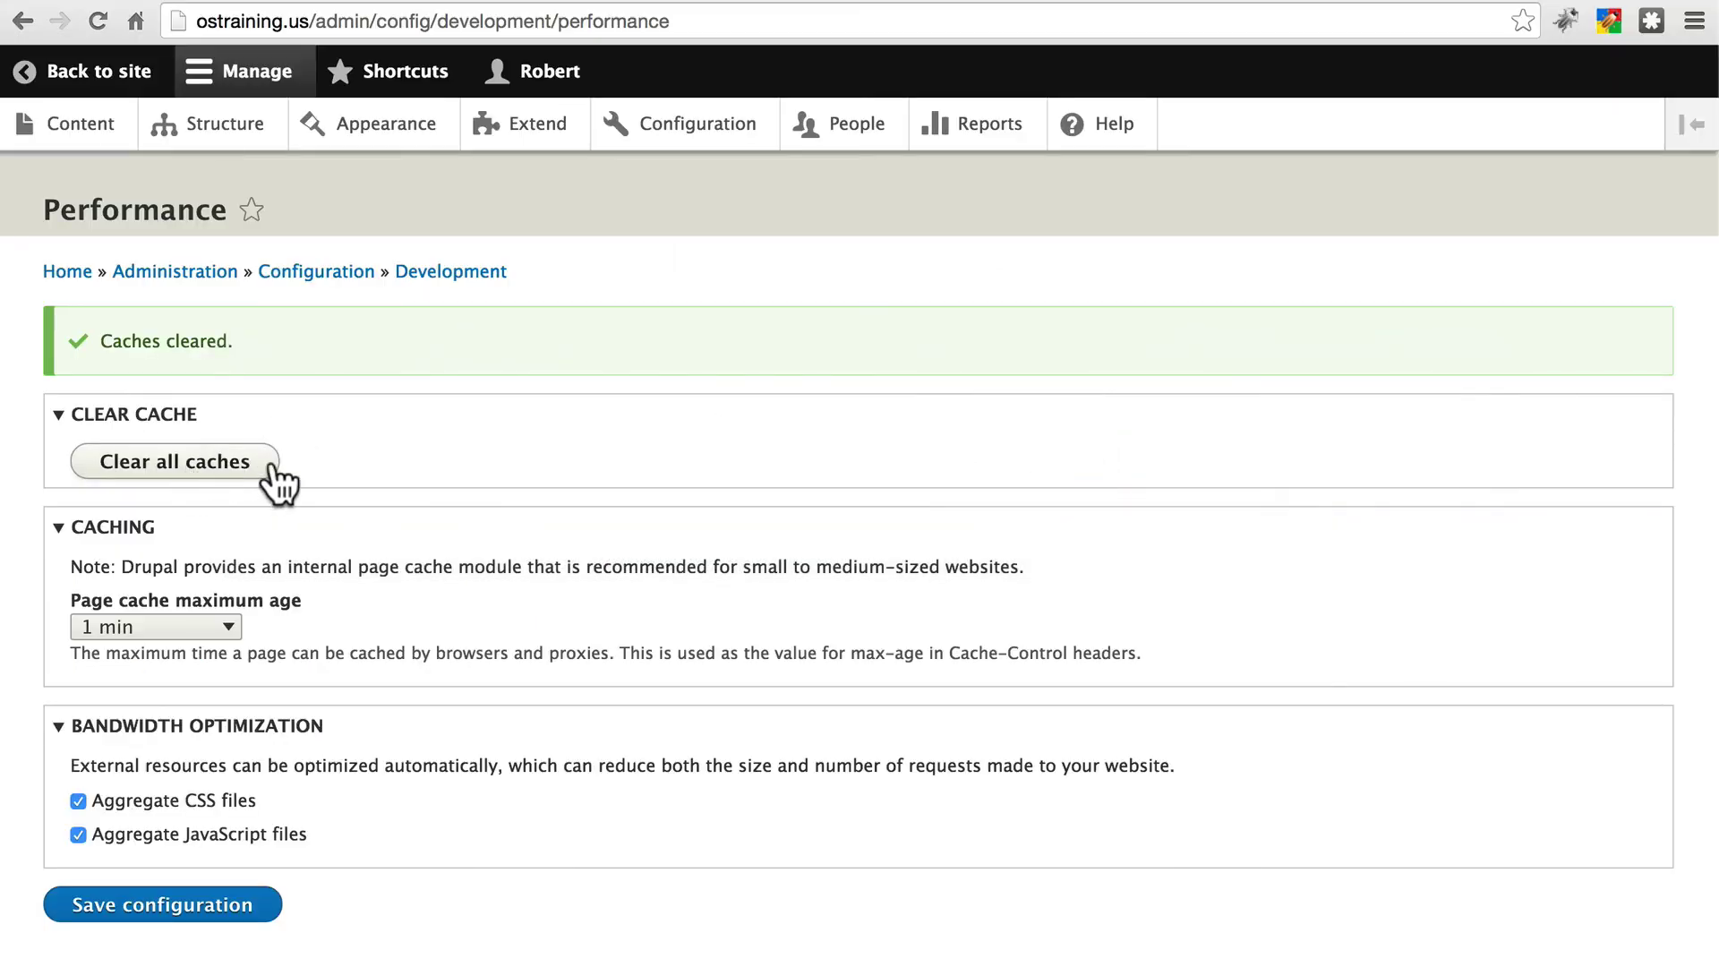